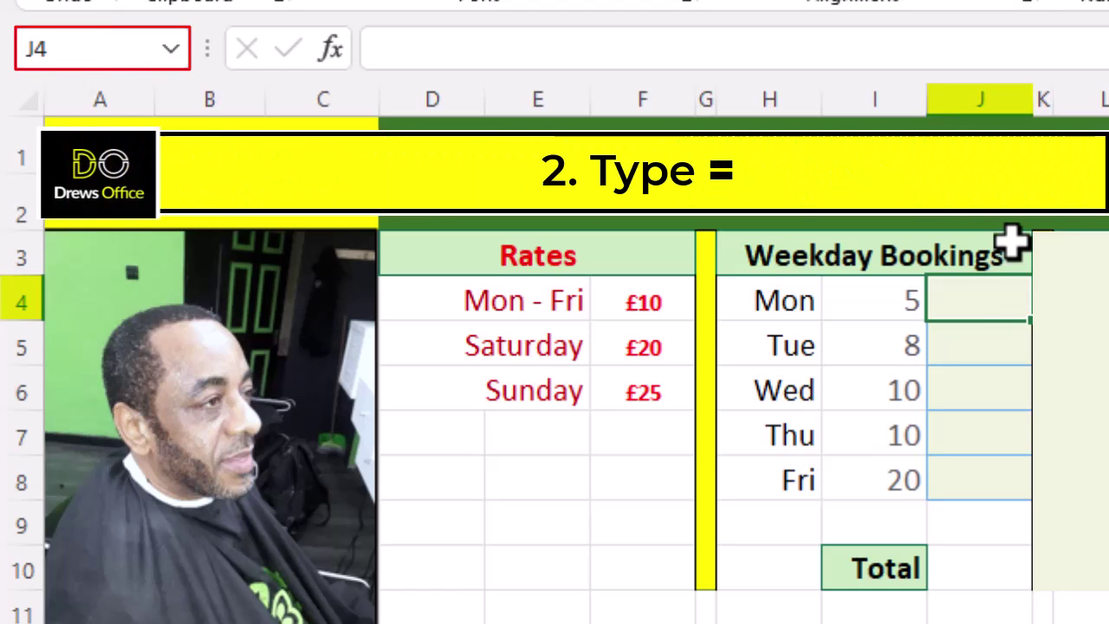
# Enter the formula =I4*F4 in J4 to multiply Monday's bookings by the Mon - Fri rate
pyautogui.write('=')
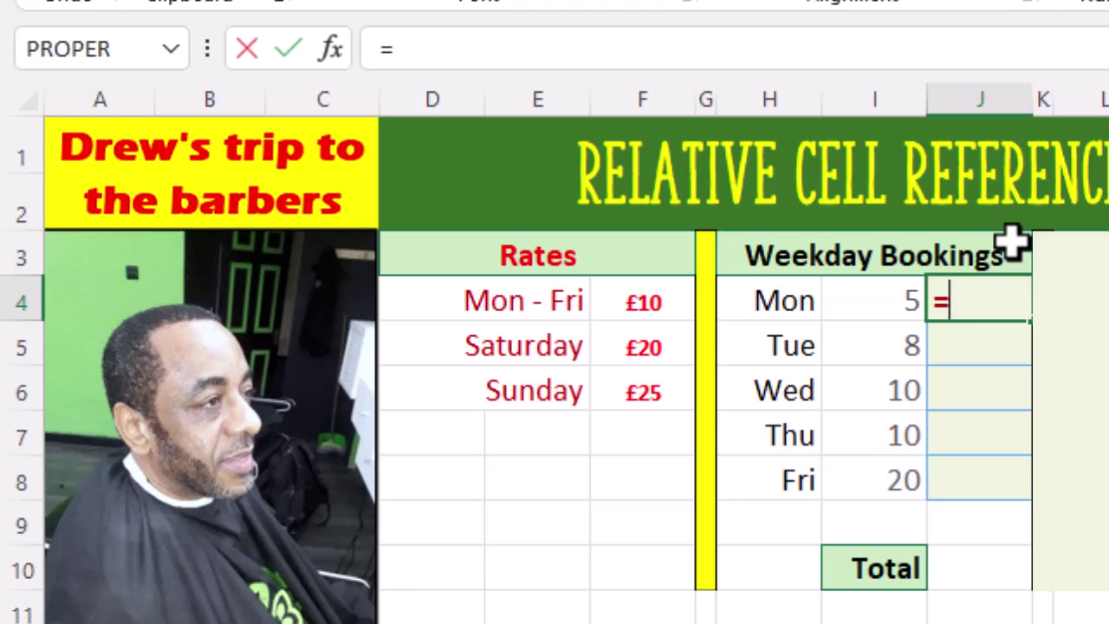
pyautogui.write('I')
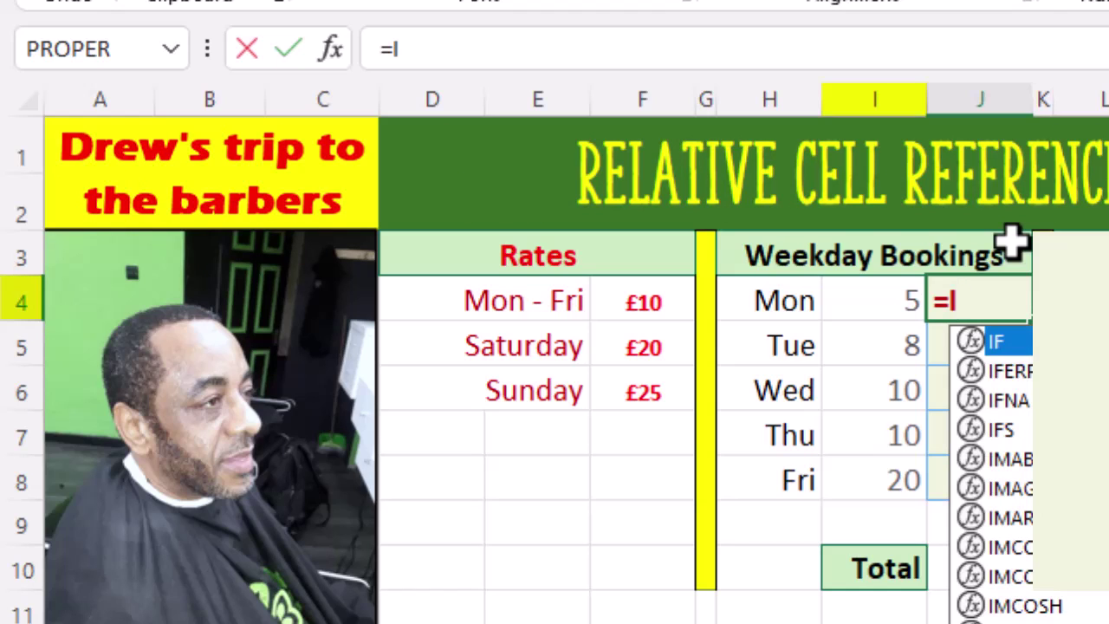
pyautogui.write('4*')
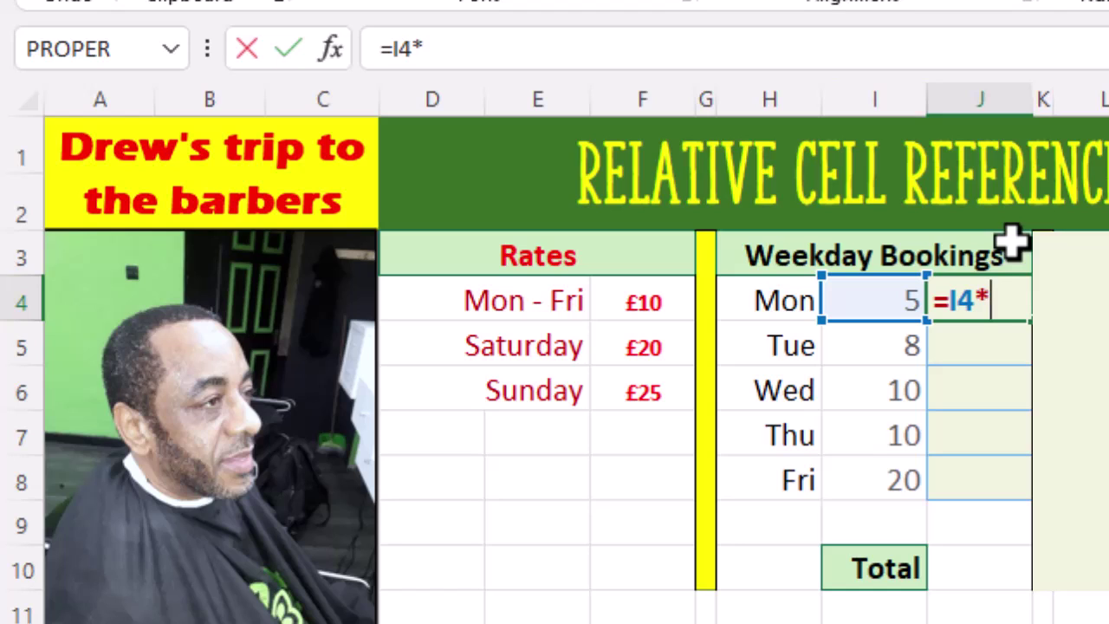
pyautogui.write('F')
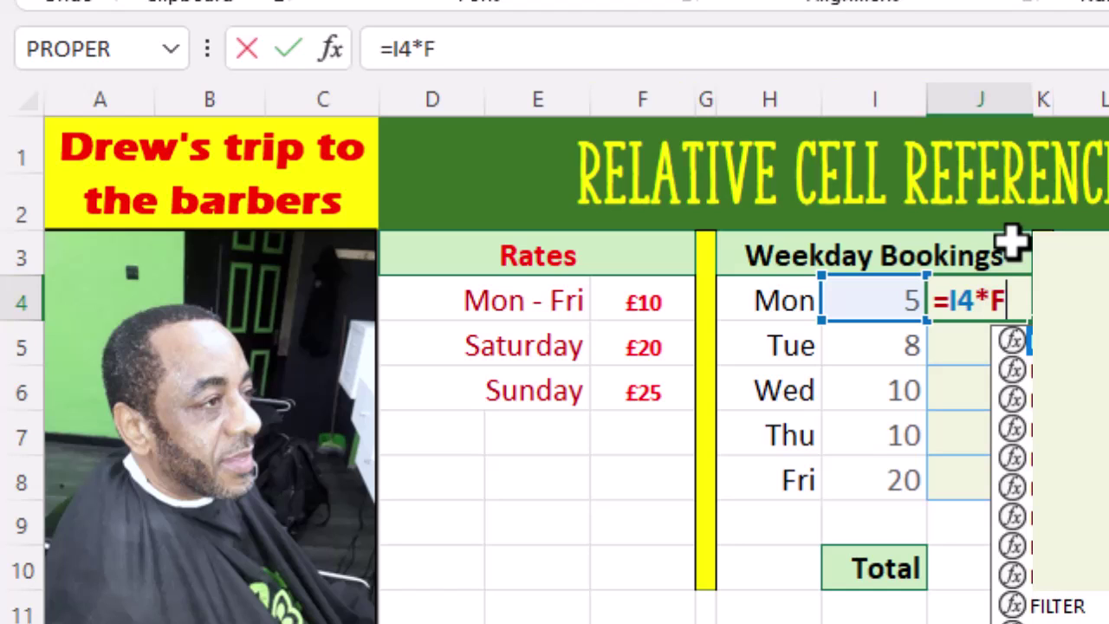
pyautogui.write('4')
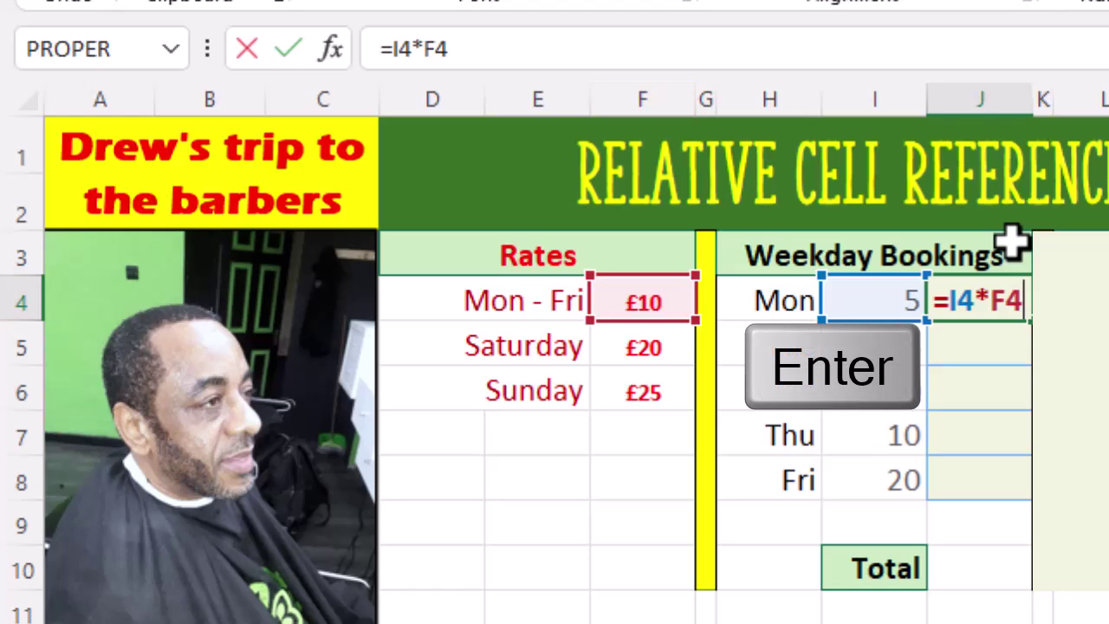
pyautogui.press('Return')
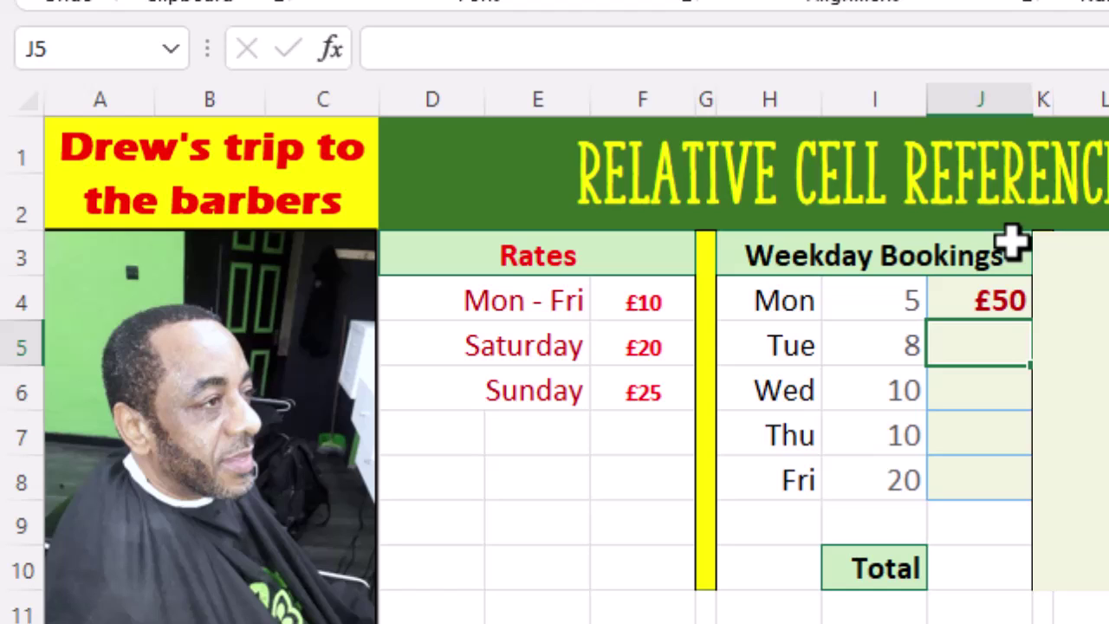
# Enter the formula =I5*F4 in J5 to multiply Tuesday's bookings by the Mon - Fri rate
pyautogui.click(956, 297)
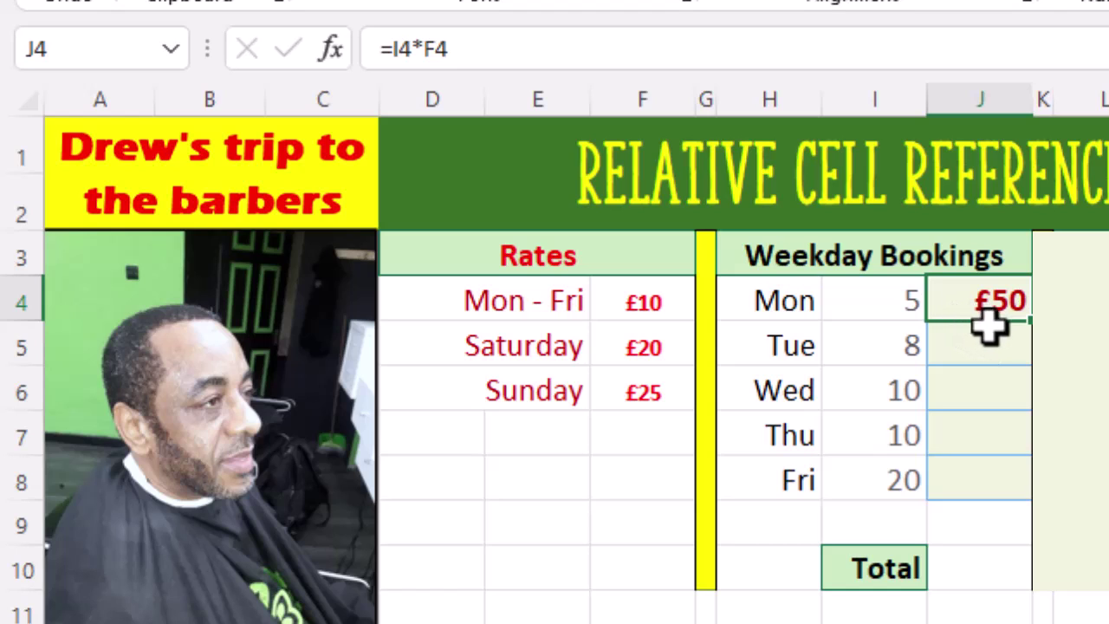
pyautogui.click(997, 342)
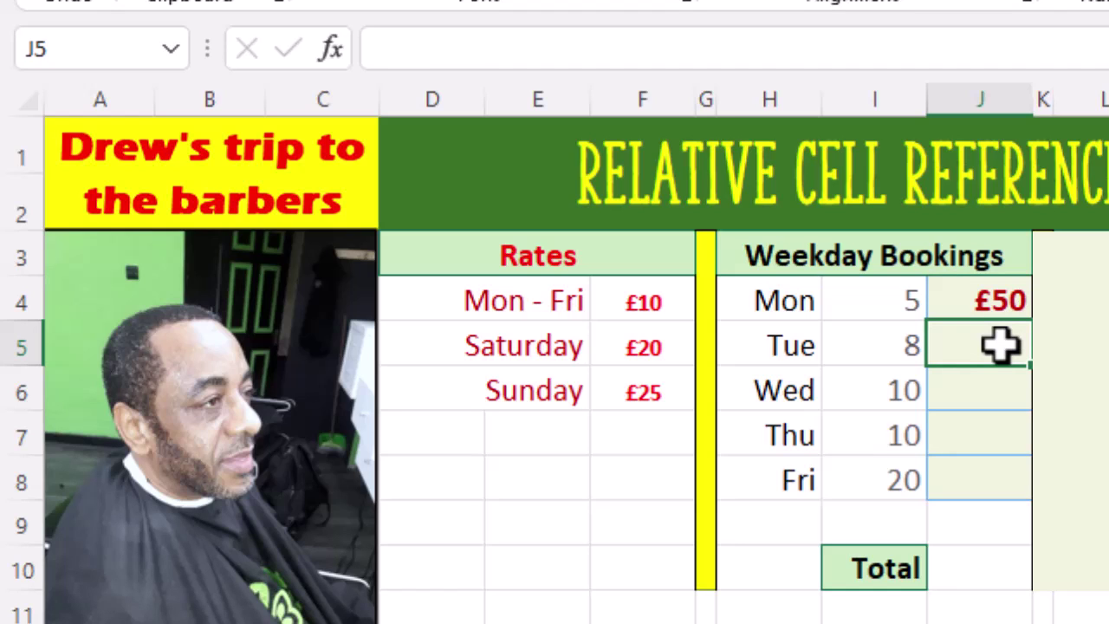
pyautogui.write('=')
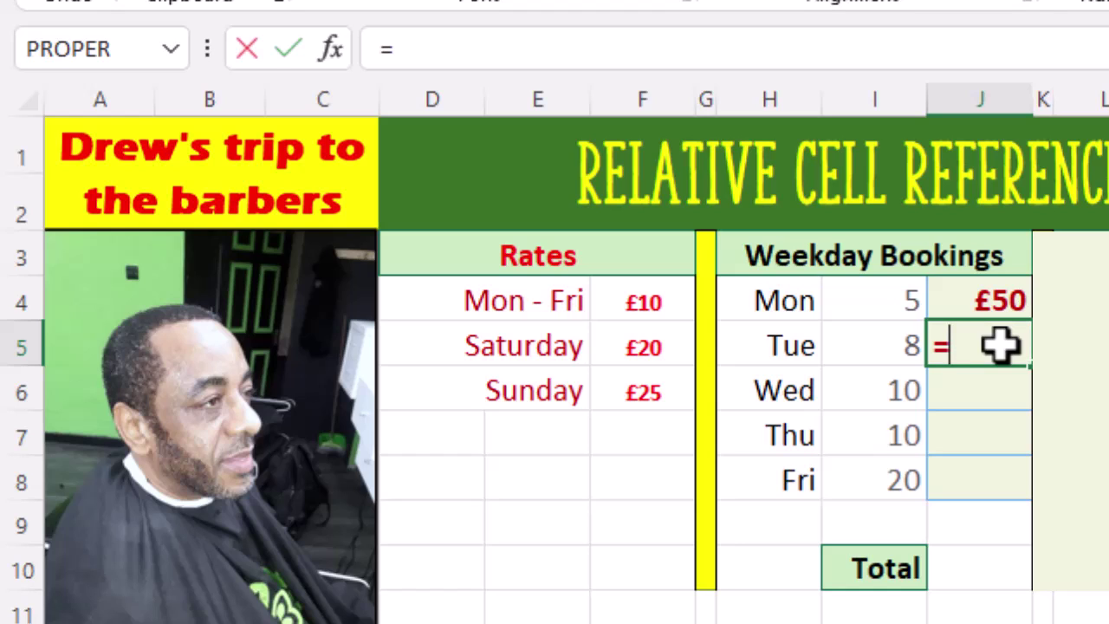
pyautogui.click(858, 344)
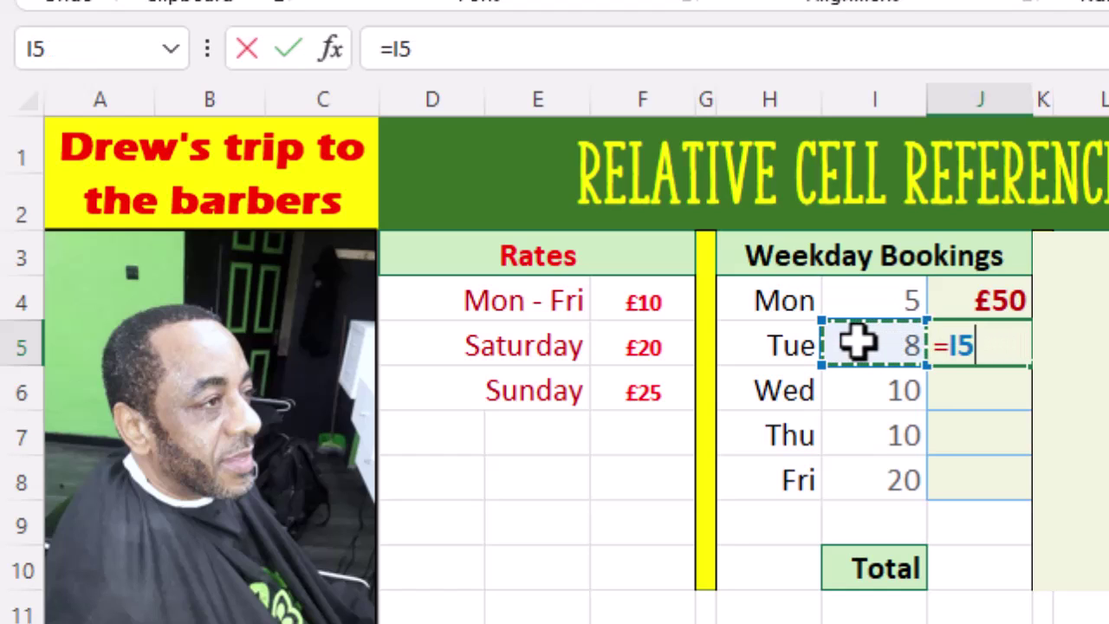
pyautogui.write('*')
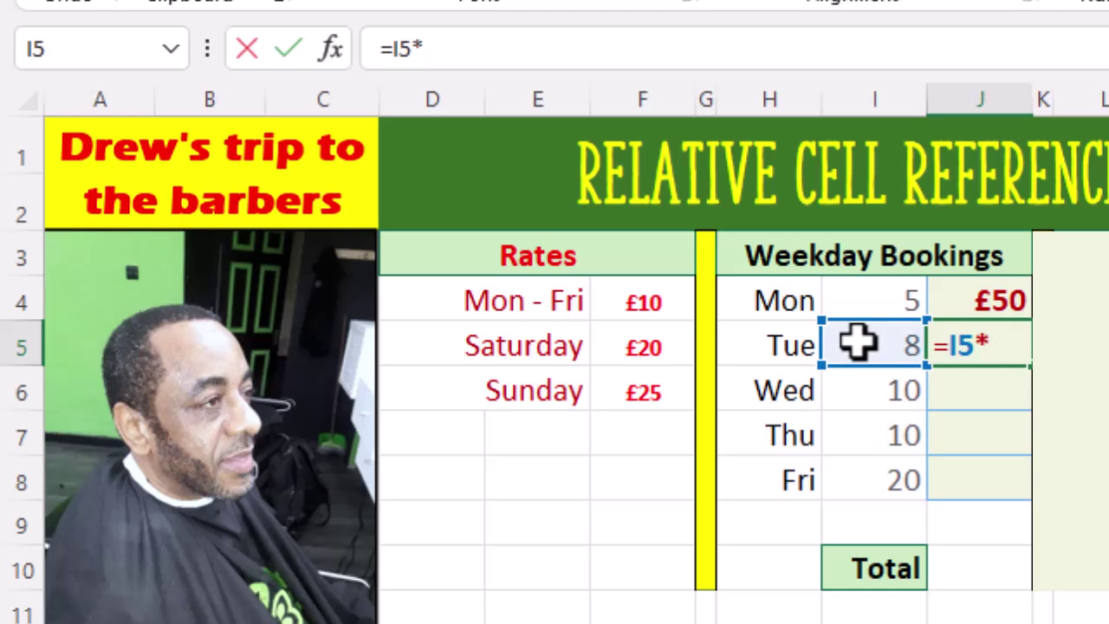
pyautogui.click(609, 298)
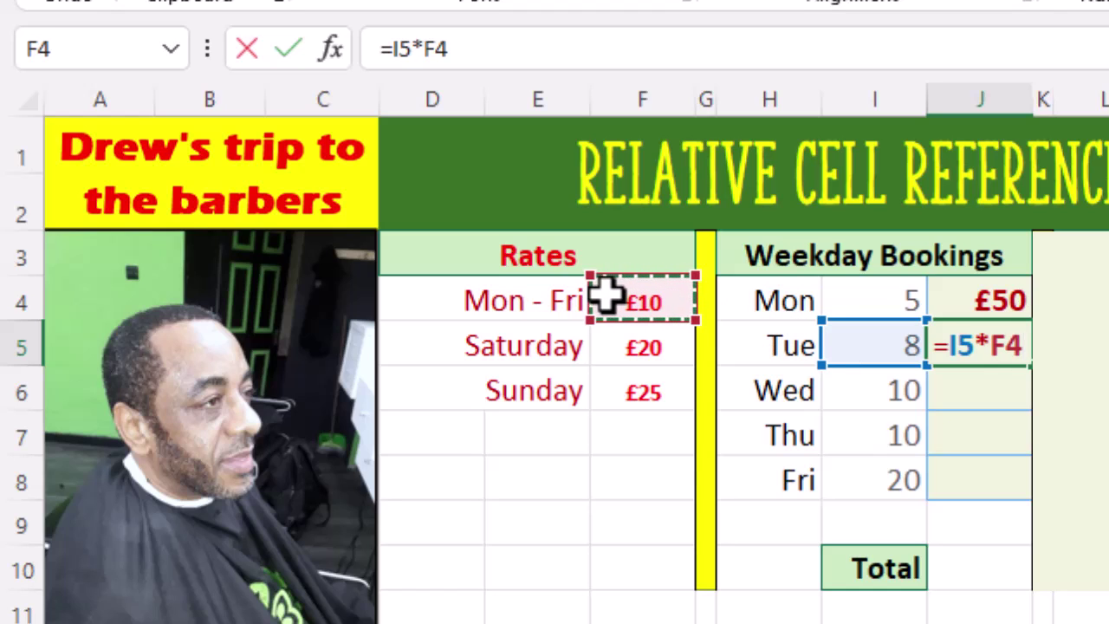
pyautogui.press('Return')
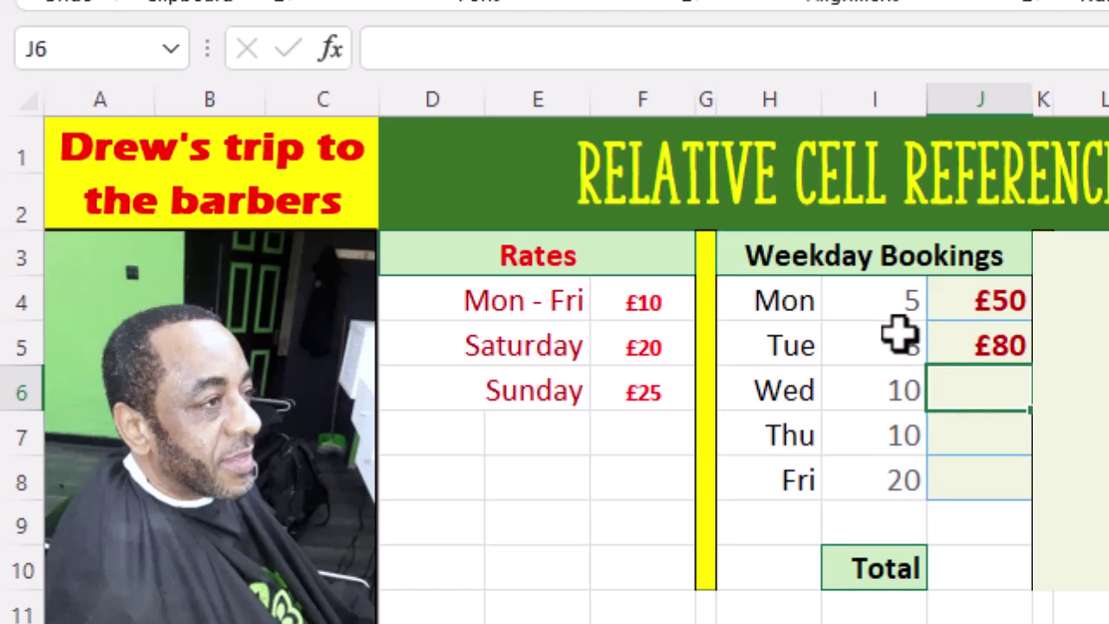
# AutoFill Monday's formula from J4 down through J8 for the remaining weekdays
pyautogui.click(951, 343)
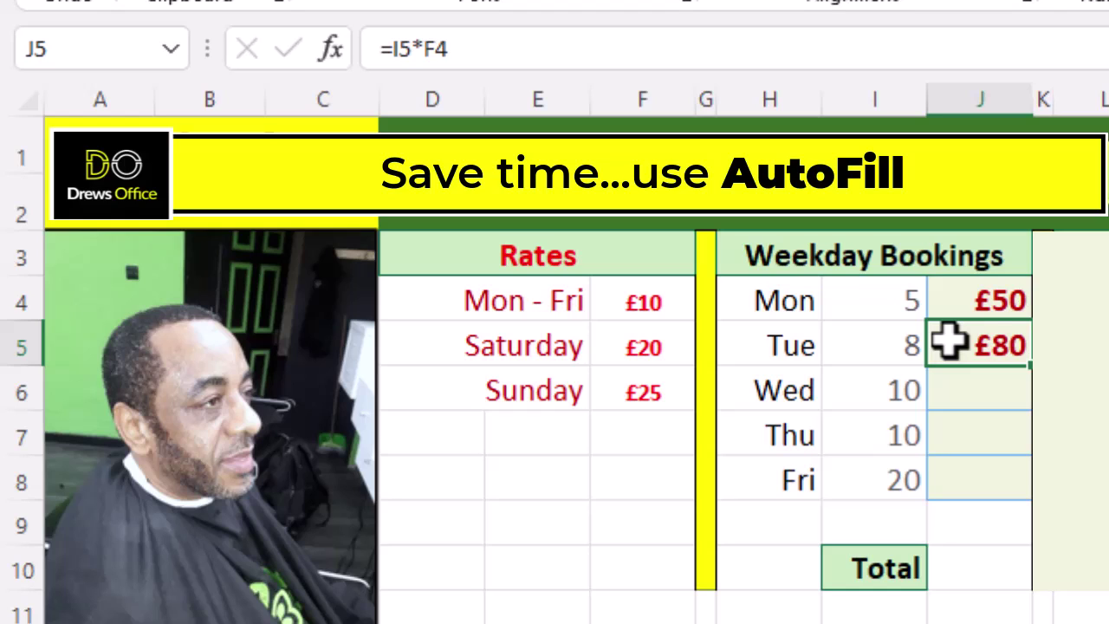
pyautogui.click(991, 297)
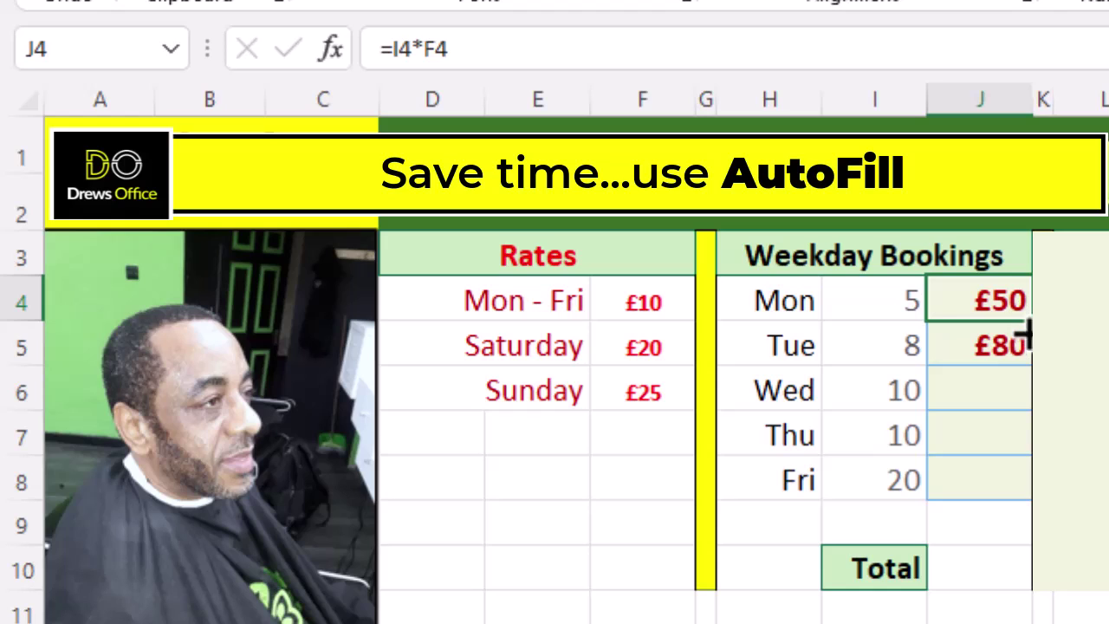
pyautogui.moveTo(1023, 329); pyautogui.dragTo(1023, 494)
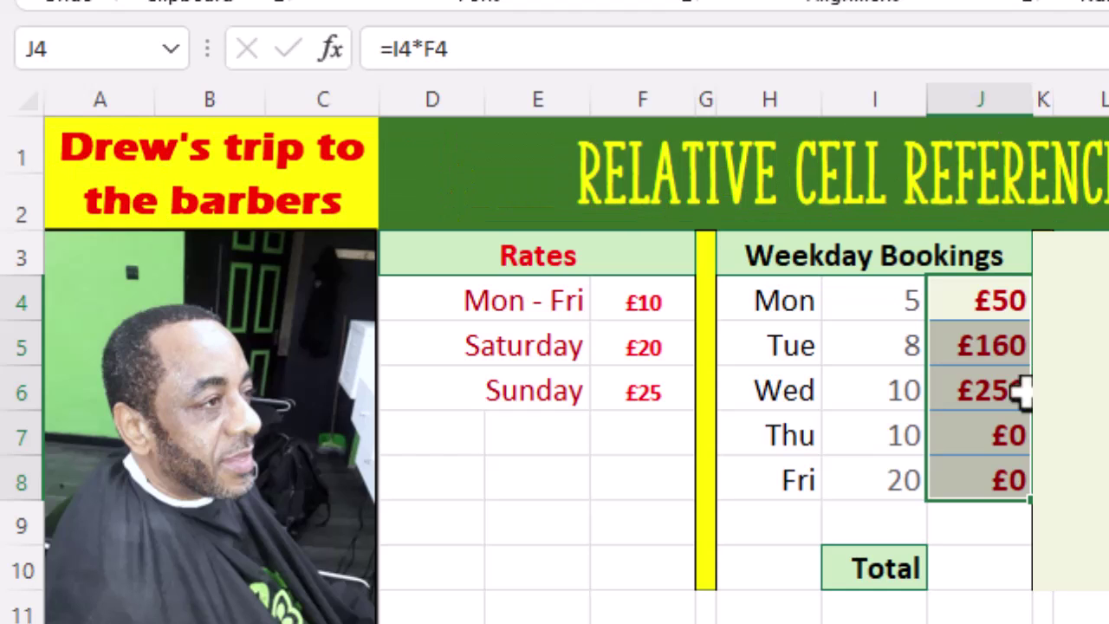
# Examine the formulas in J4 through J8 to see which booking and rate cells each one references
pyautogui.click(716, 218)
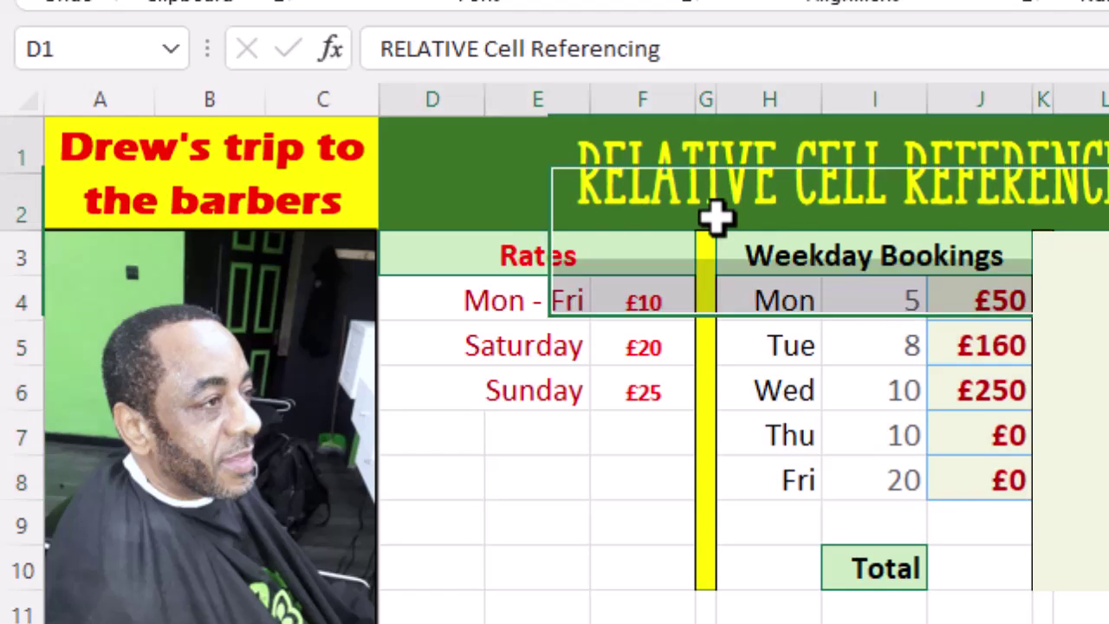
pyautogui.click(968, 291)
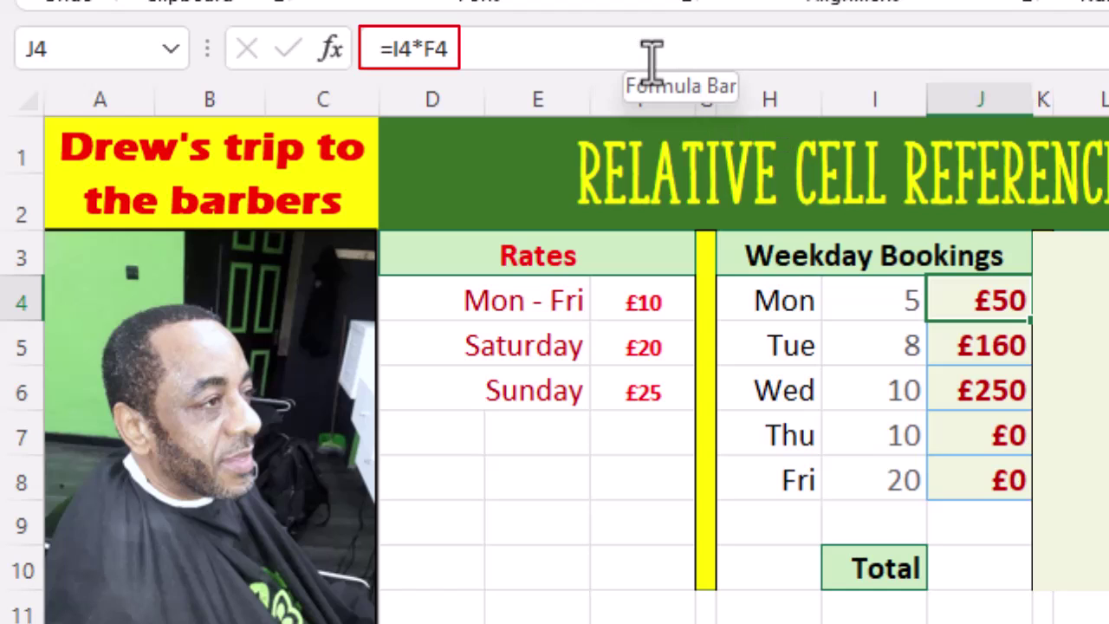
pyautogui.click(989, 338)
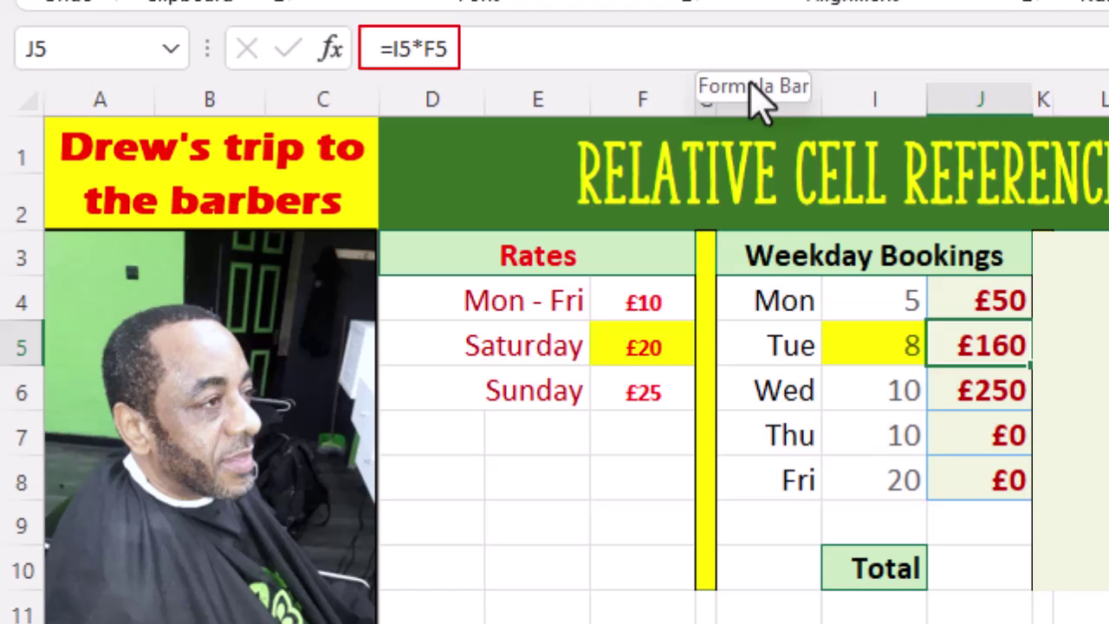
pyautogui.click(987, 384)
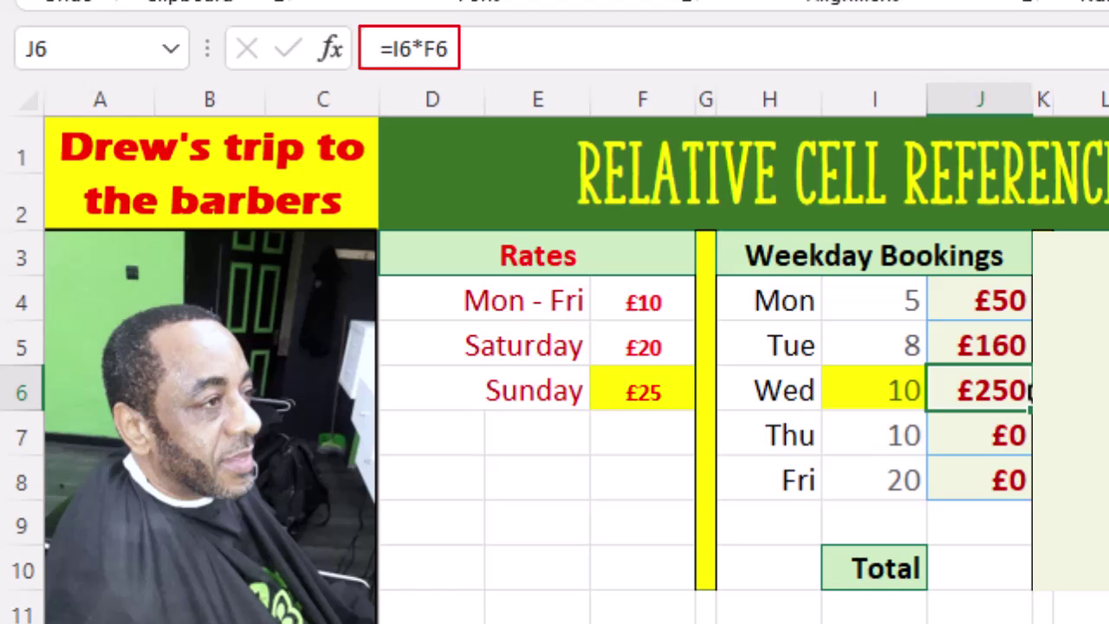
pyautogui.click(987, 424)
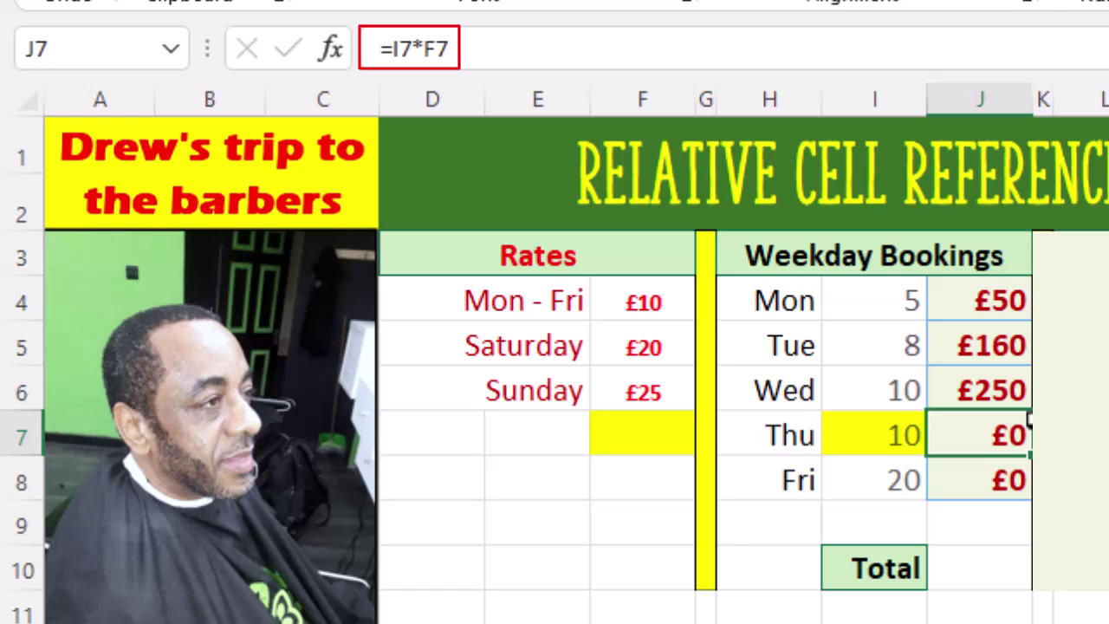
pyautogui.click(1007, 479)
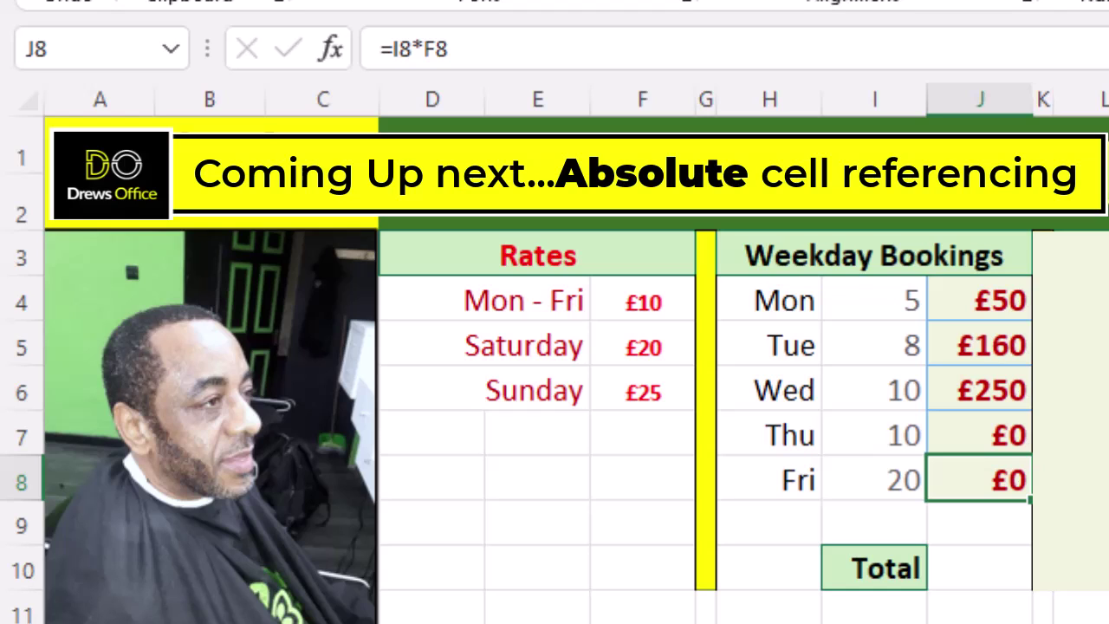
# Clear the AutoFilled formulas from J5:J8 and enter =I5*F4 in J5 for Tuesday
pyautogui.moveTo(991, 354); pyautogui.dragTo(986, 471)
pyautogui.press('Delete')
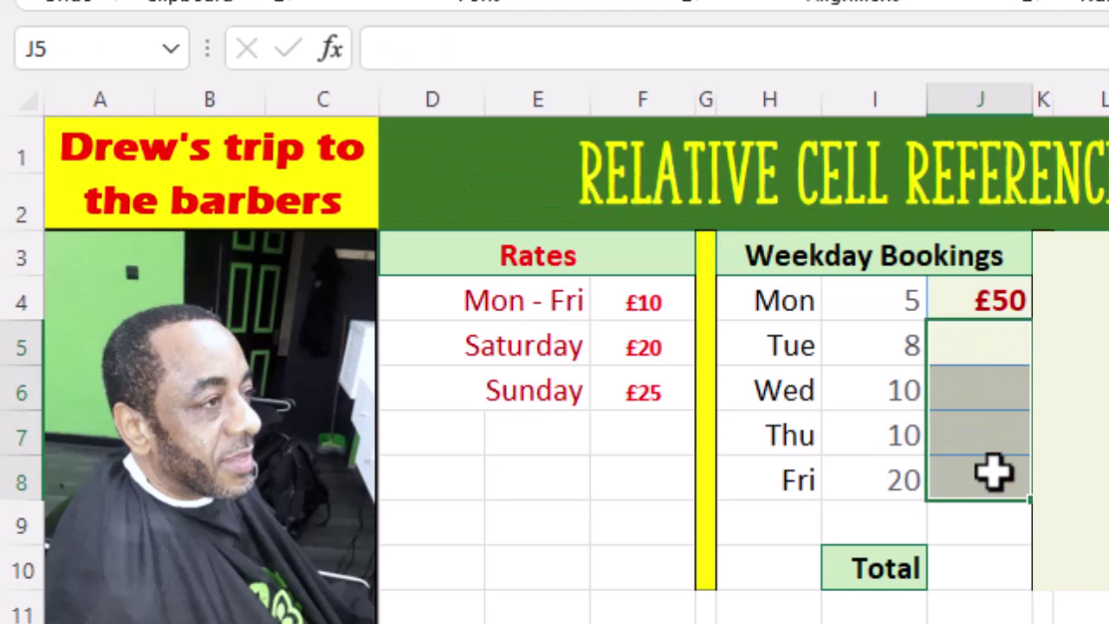
pyautogui.click(987, 342)
pyautogui.write('=')
pyautogui.click(879, 341)
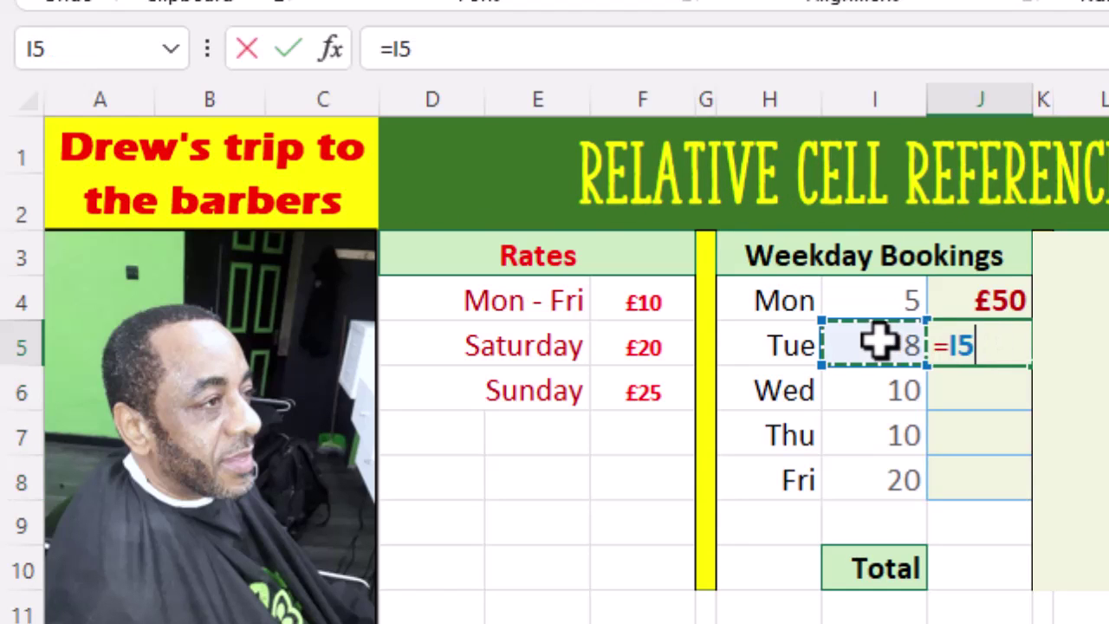
pyautogui.write('*')
pyautogui.click(610, 303)
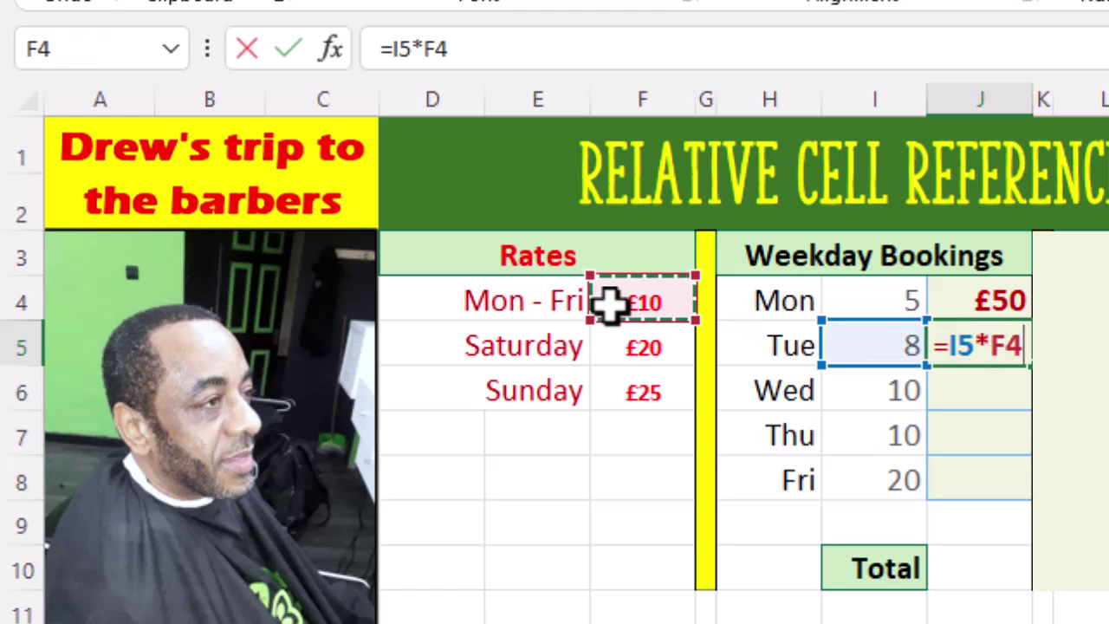
pyautogui.press('Return')
# Enter the formula =I6*F4 in J6 to calculate Wednesday's takings at the Mon - Fri rate
pyautogui.write('=')
pyautogui.click(884, 394)
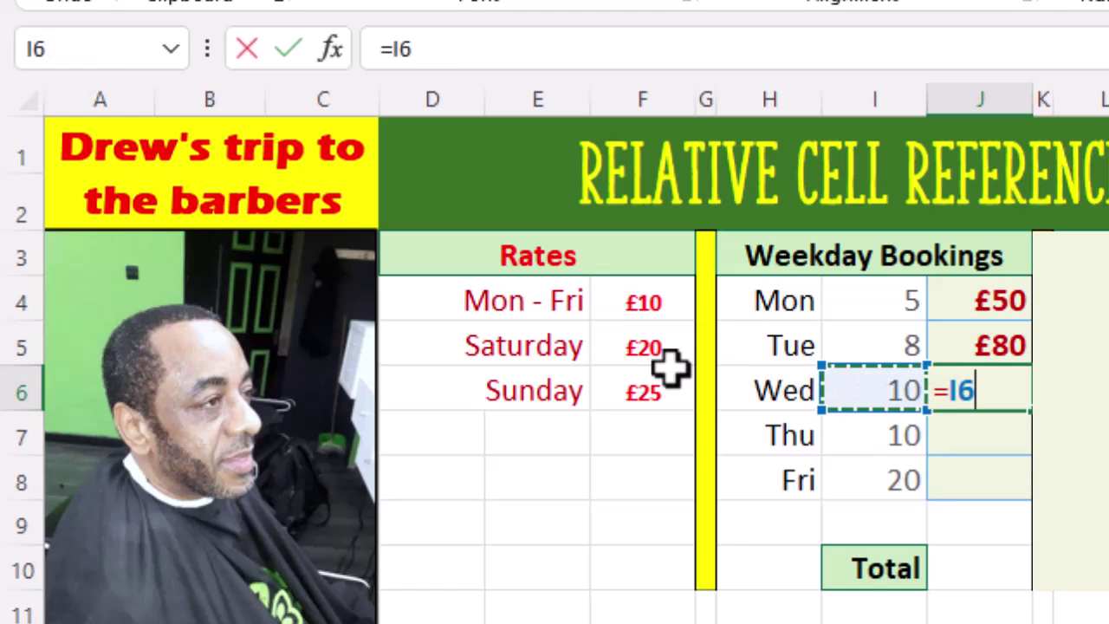
pyautogui.write('*')
pyautogui.click(614, 303)
pyautogui.press('Return')
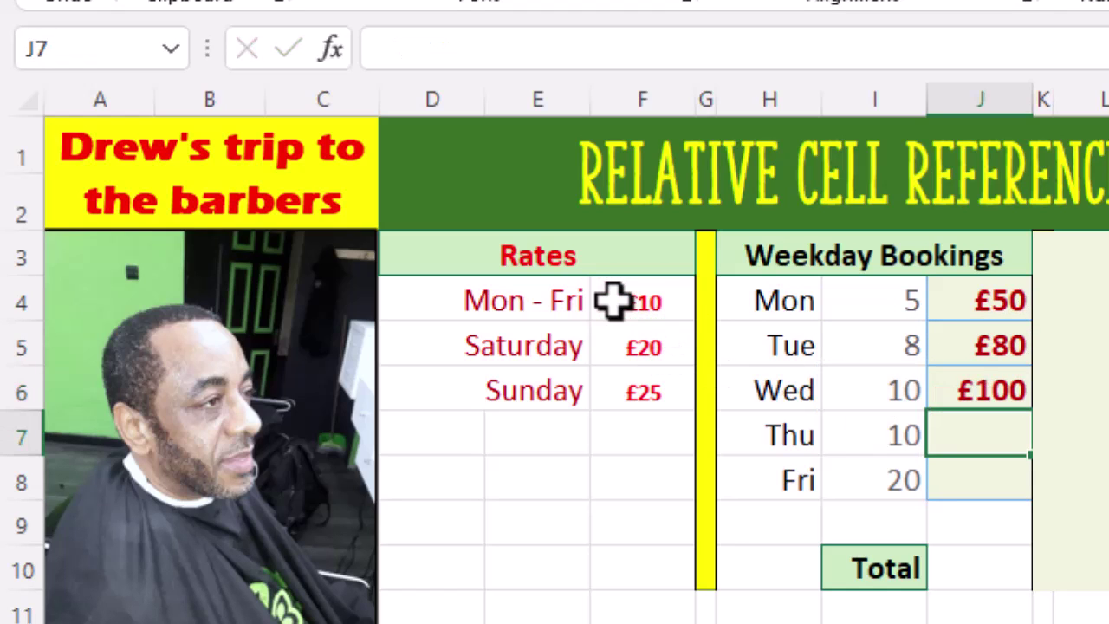
# Enter the formula =I7*F4 in J7 to calculate Thursday's takings at the Mon - Fri rate
pyautogui.write('=')
pyautogui.click(851, 433)
pyautogui.write('*')
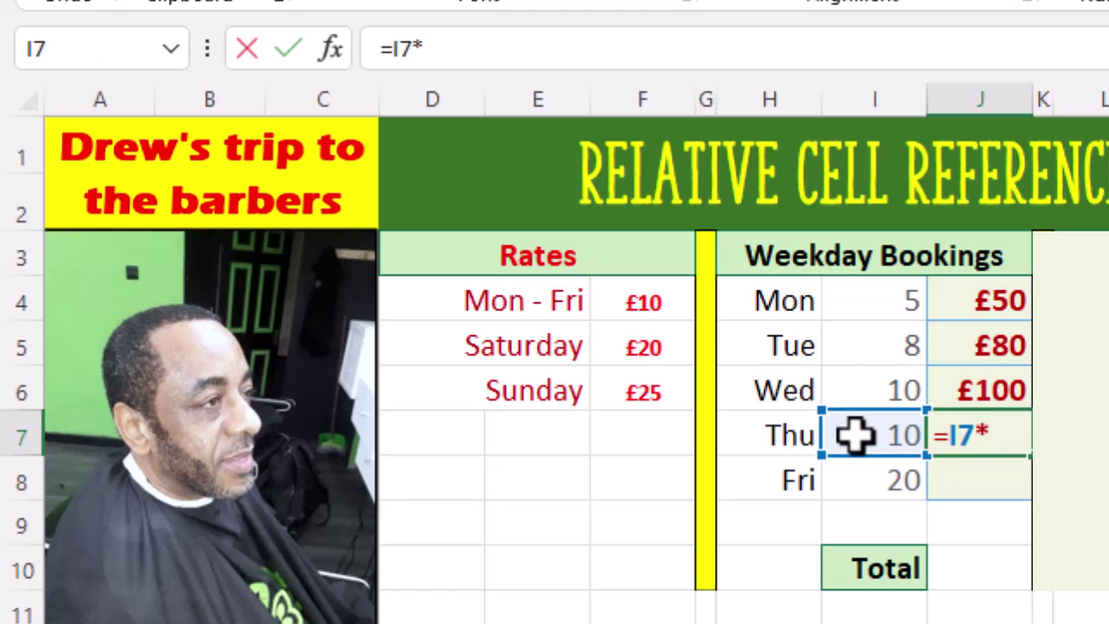
pyautogui.click(671, 300)
pyautogui.press('Return')
# Enter the formula =I8*F4 in J8 to calculate Friday's takings at the Mon - Fri rate
pyautogui.write('=')
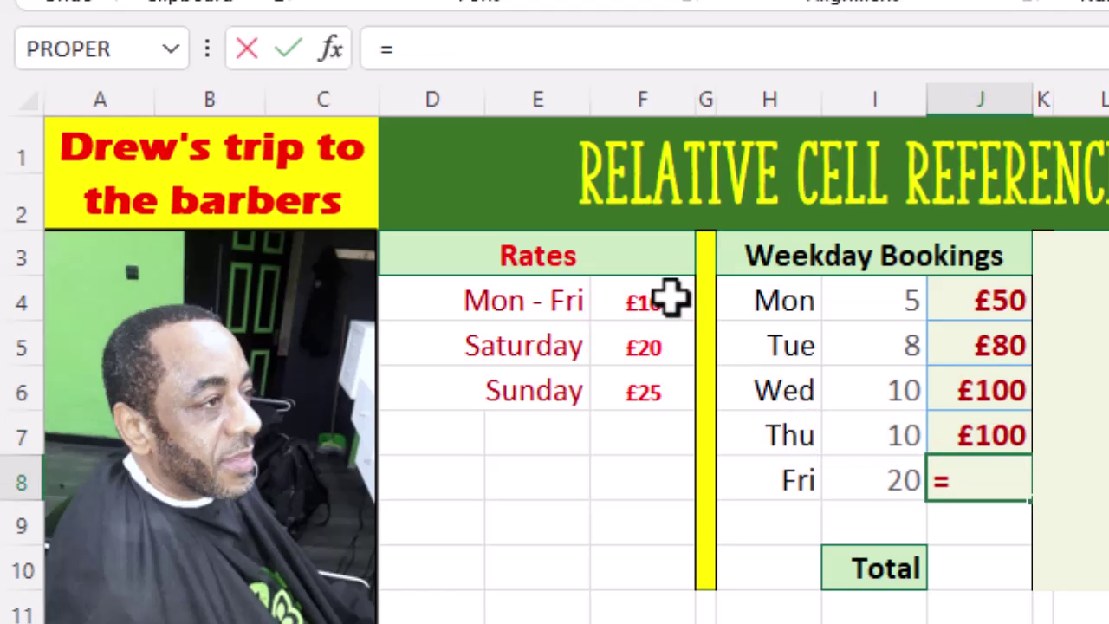
pyautogui.click(869, 476)
pyautogui.write('*')
pyautogui.click(666, 294)
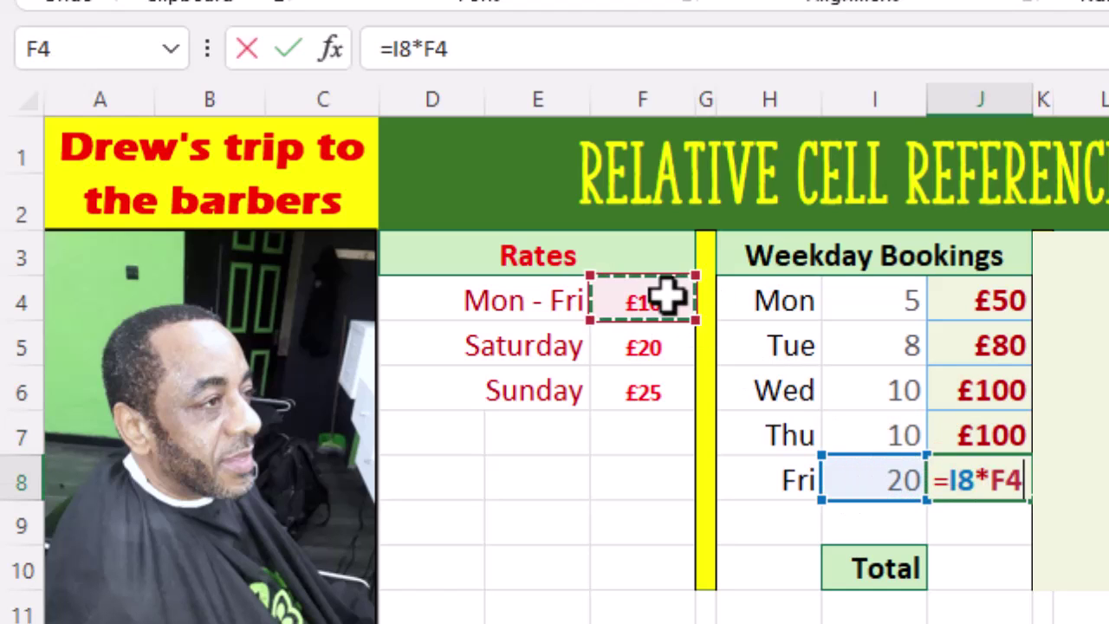
pyautogui.press('Return')
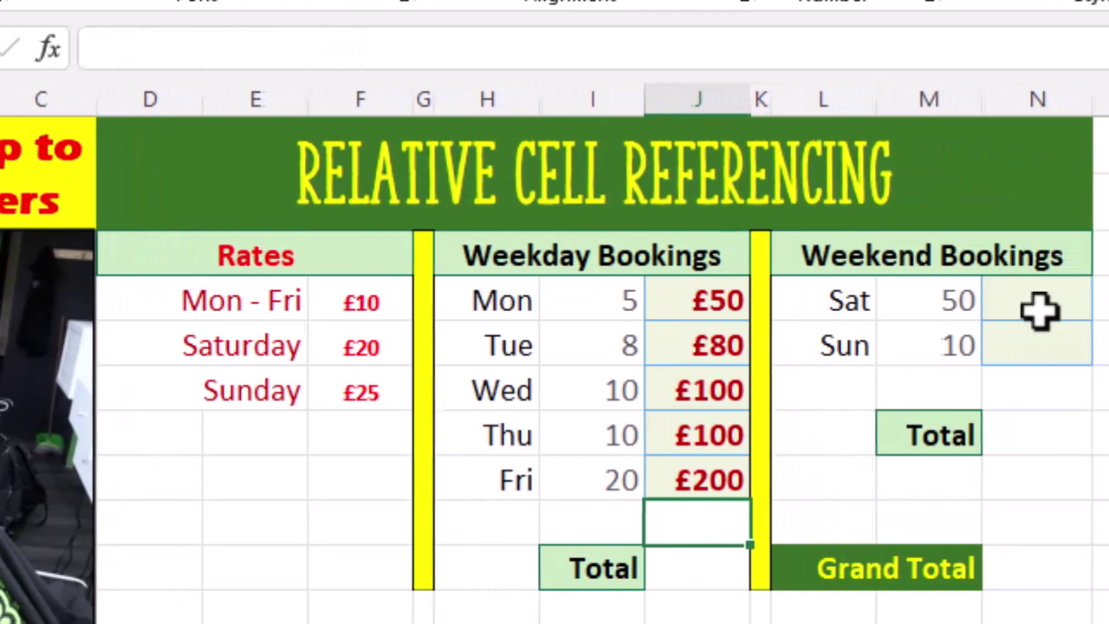
# Enter the formula =M4*F5 in N4 to calculate Saturday's takings at the Saturday rate
pyautogui.click(1094, 304)
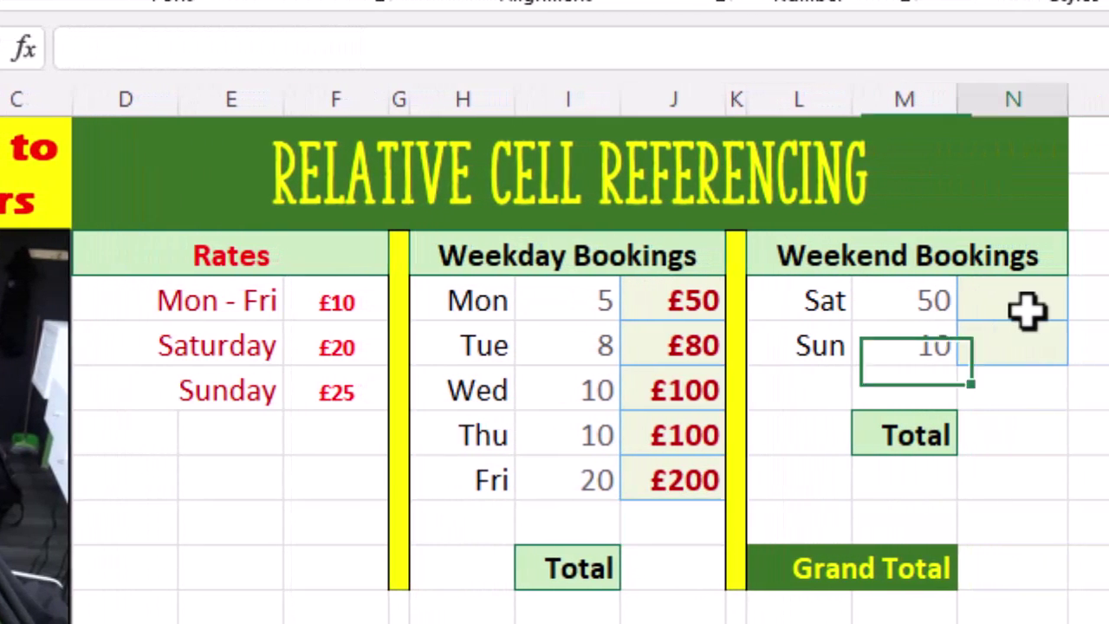
pyautogui.write('=')
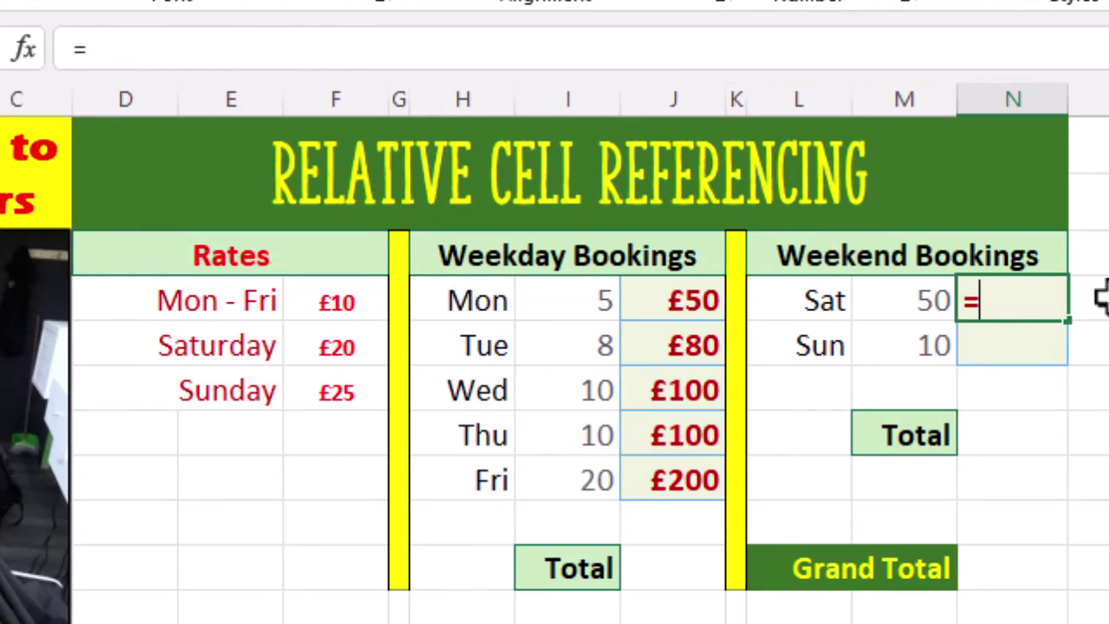
pyautogui.click(884, 300)
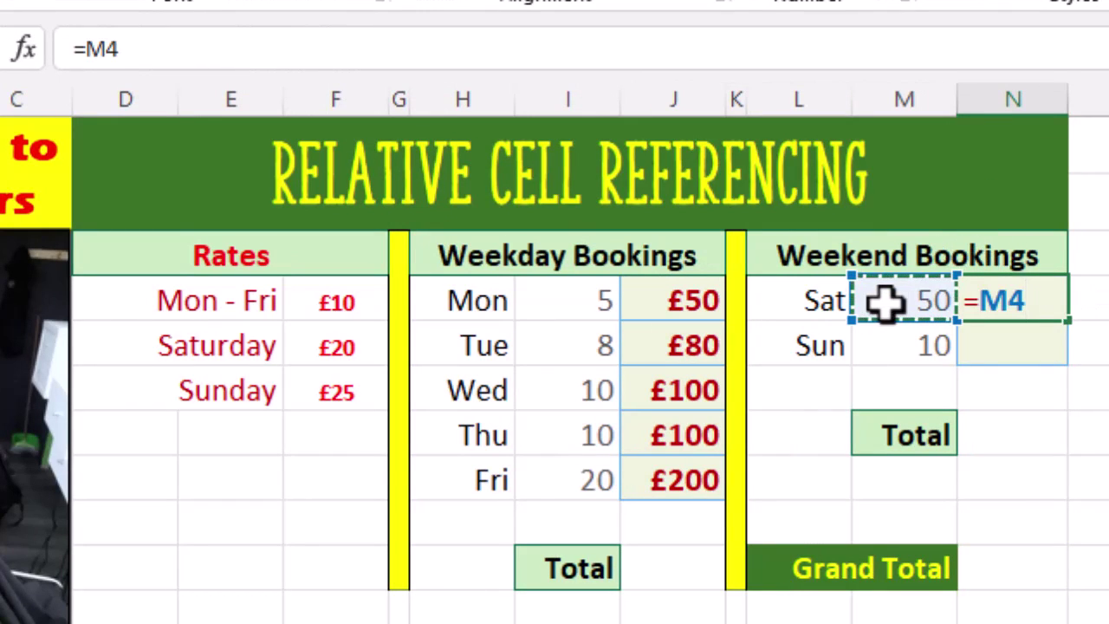
pyautogui.write('*')
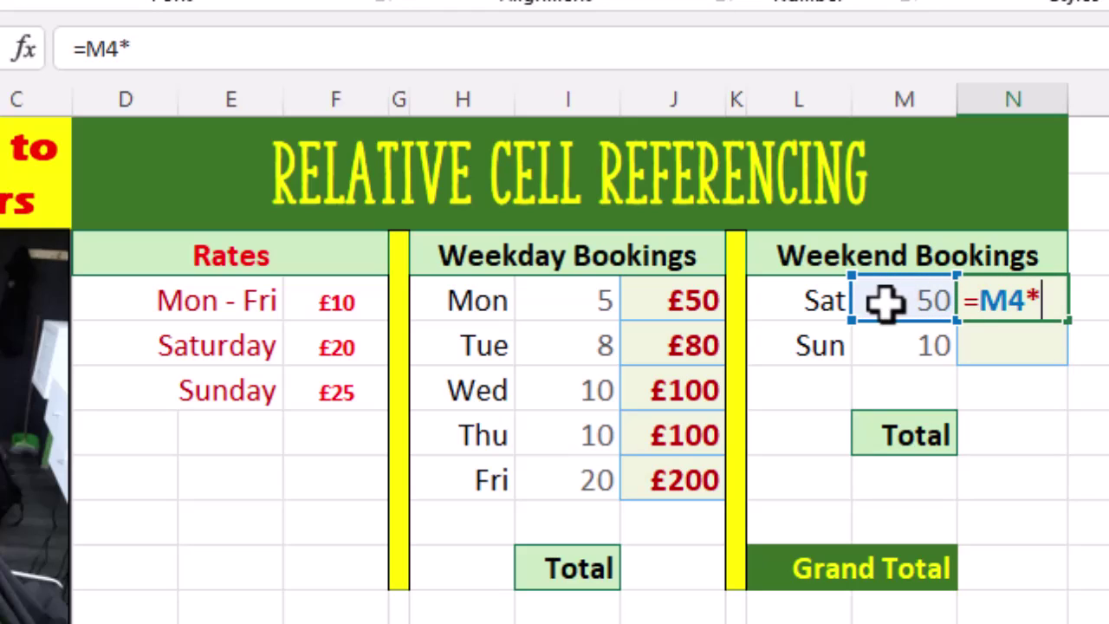
pyautogui.click(360, 351)
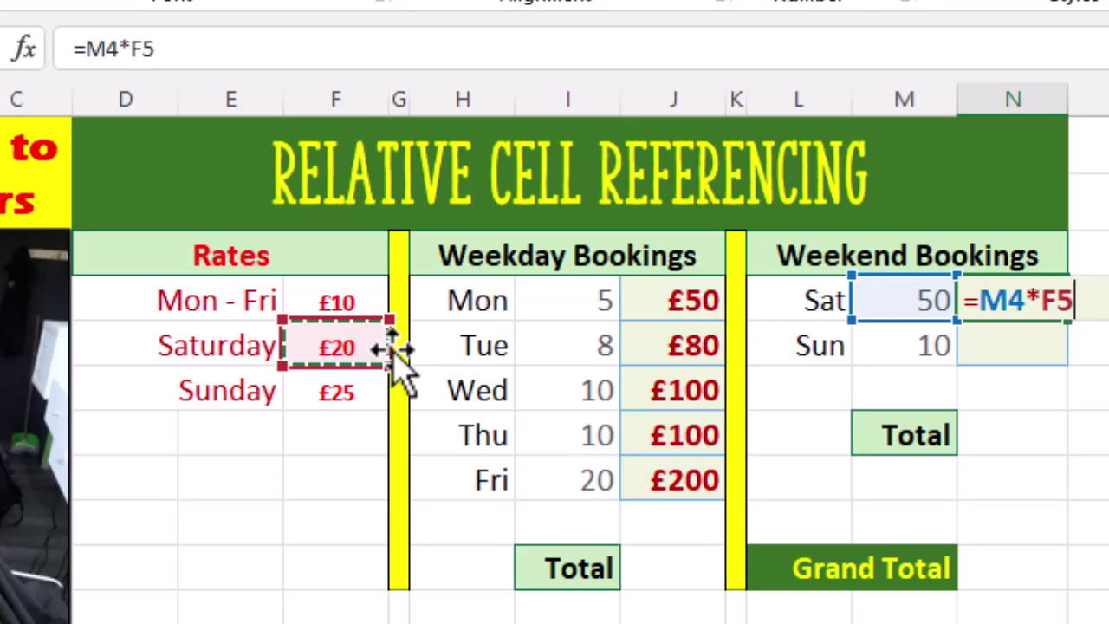
pyautogui.press('Return')
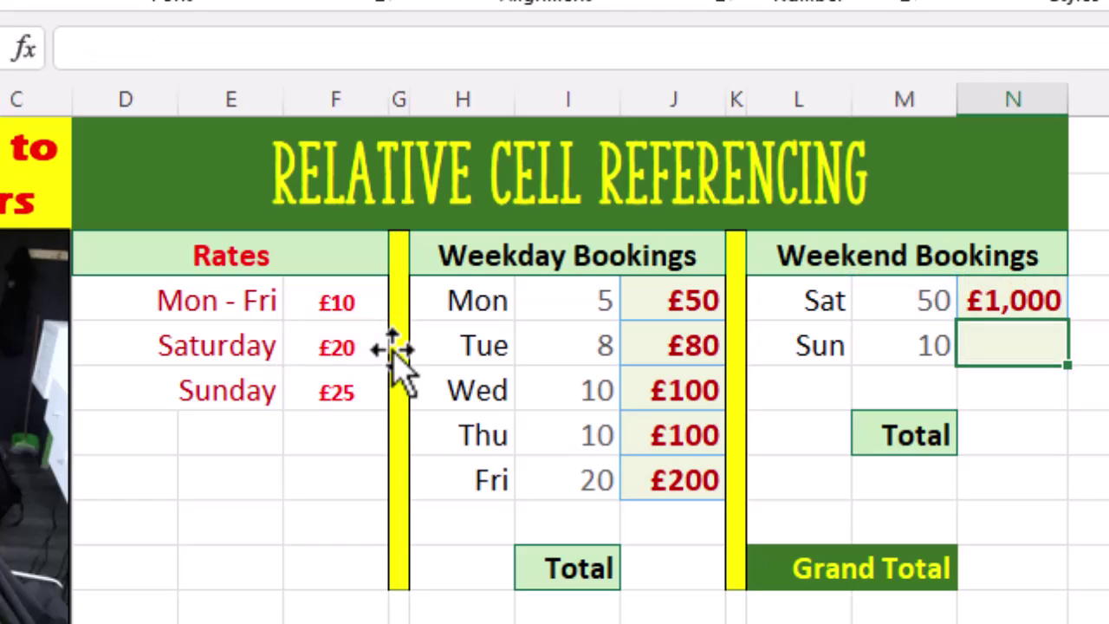
# Fill the Saturday takings formula from N4 down to N5 for Sunday
pyautogui.click(1036, 303)
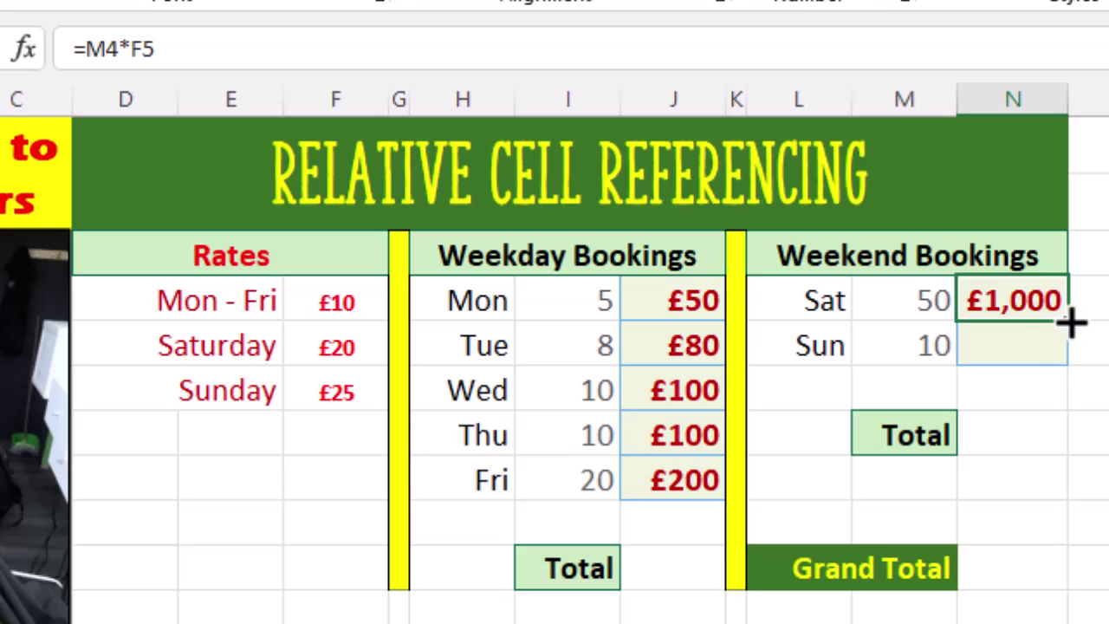
pyautogui.moveTo(1069, 325); pyautogui.dragTo(1064, 356)
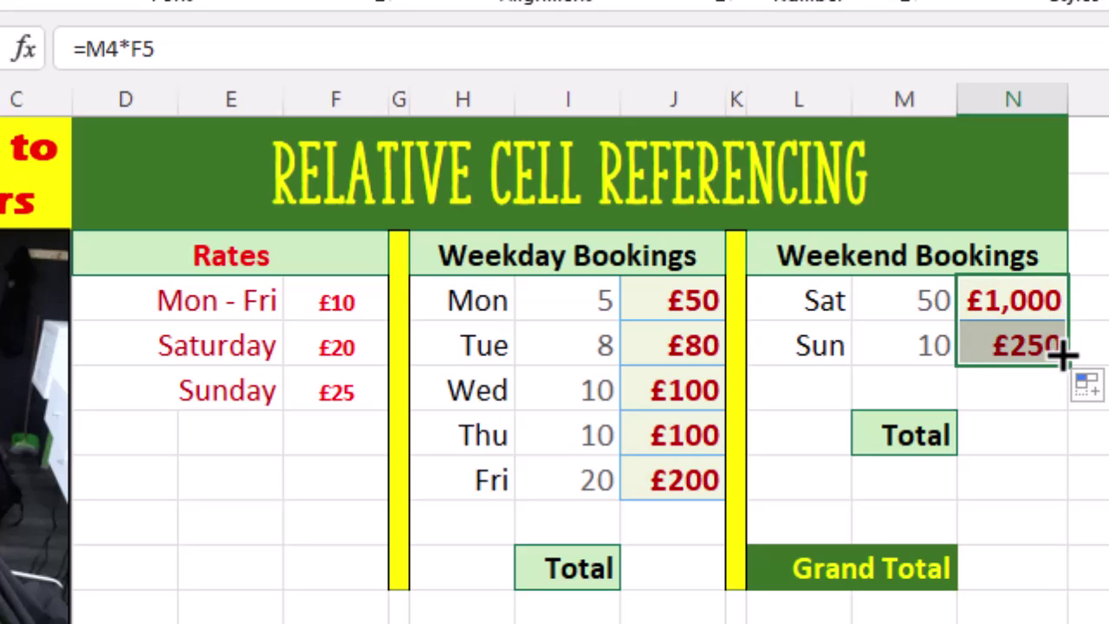
pyautogui.click(1088, 298)
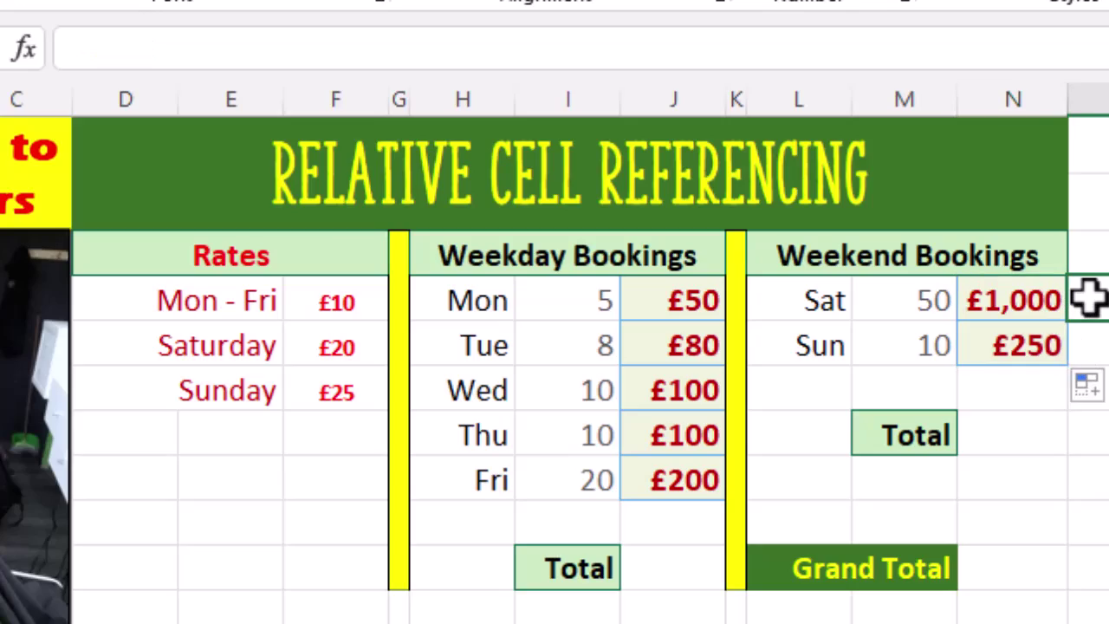
pyautogui.click(1027, 300)
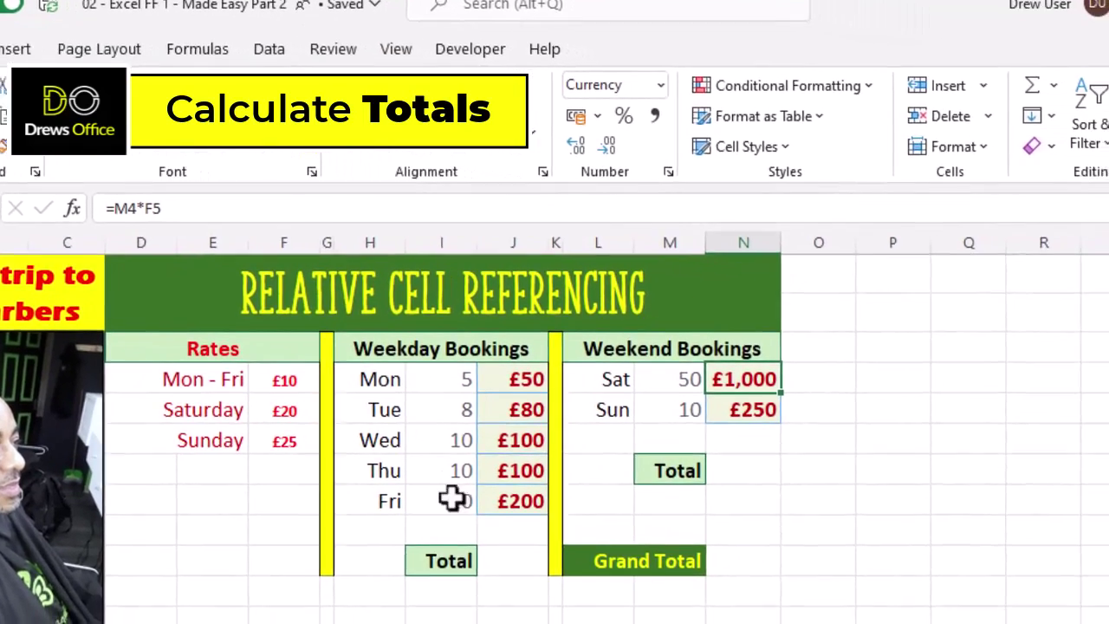
# Total the weekday takings in J10 with AutoSum, using =SUM(J4:J9)
pyautogui.click(513, 561)
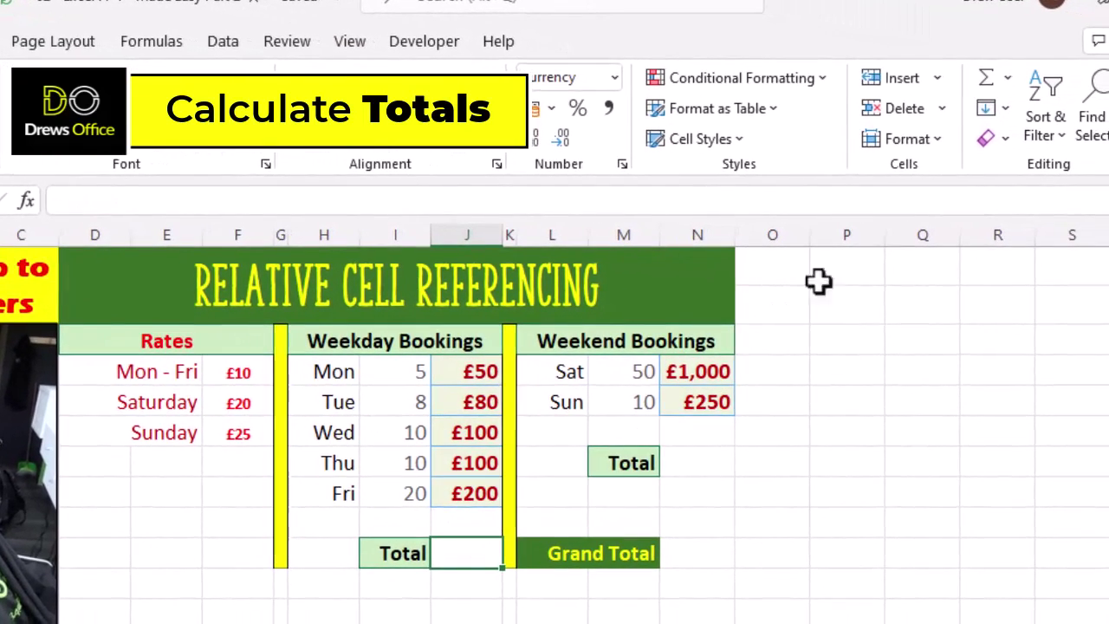
pyautogui.click(986, 78)
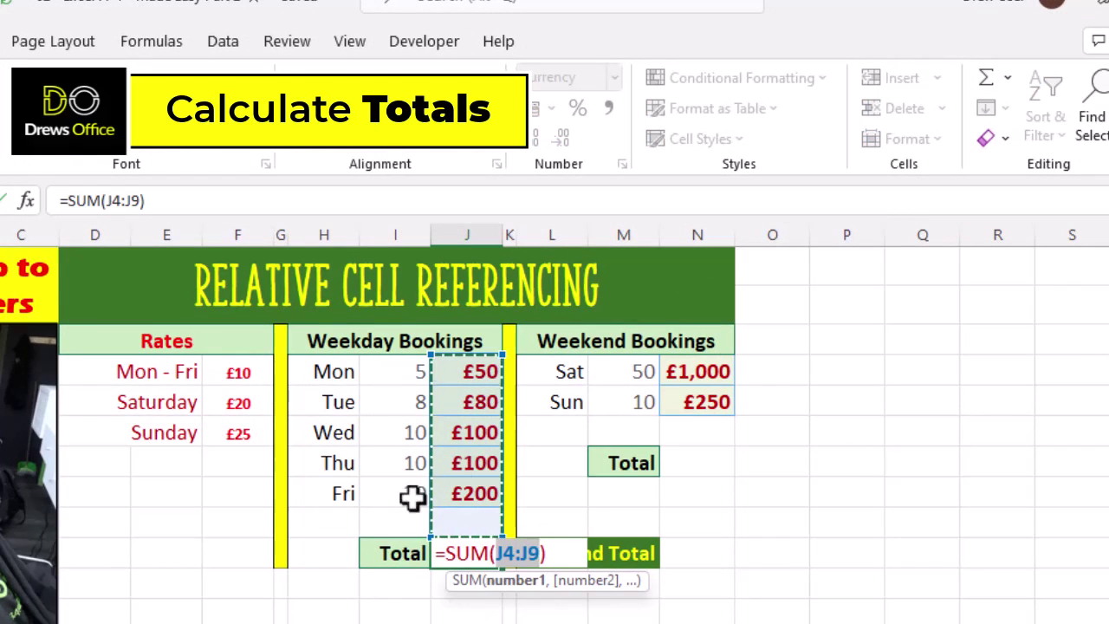
pyautogui.press('Return')
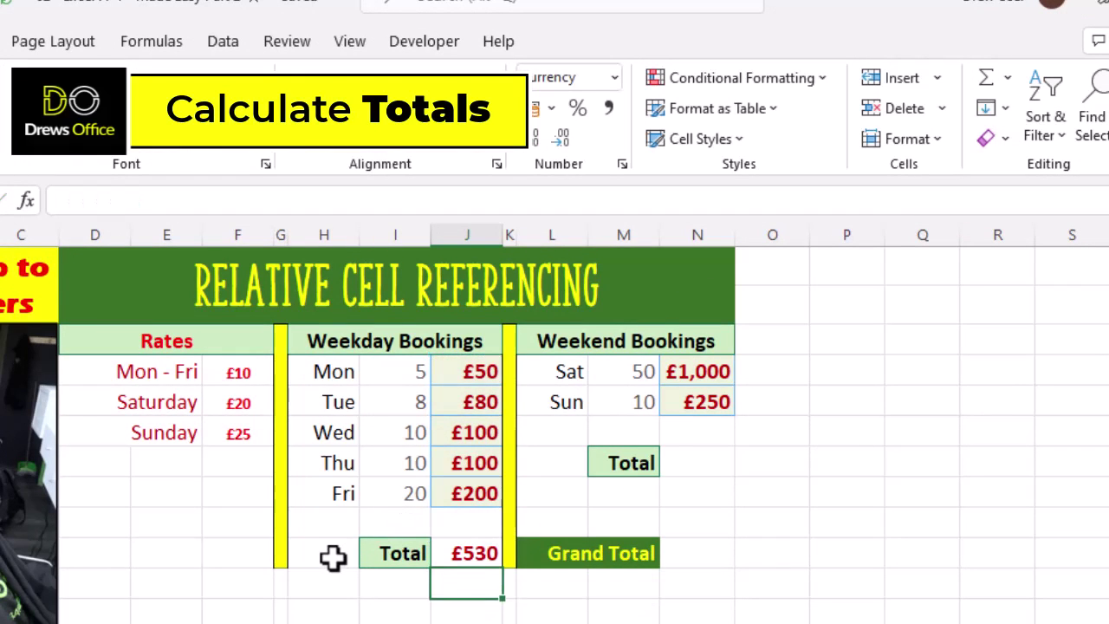
# Total the weekend takings in N7 with AutoSum, using =SUM(N4:N6)
pyautogui.click(694, 462)
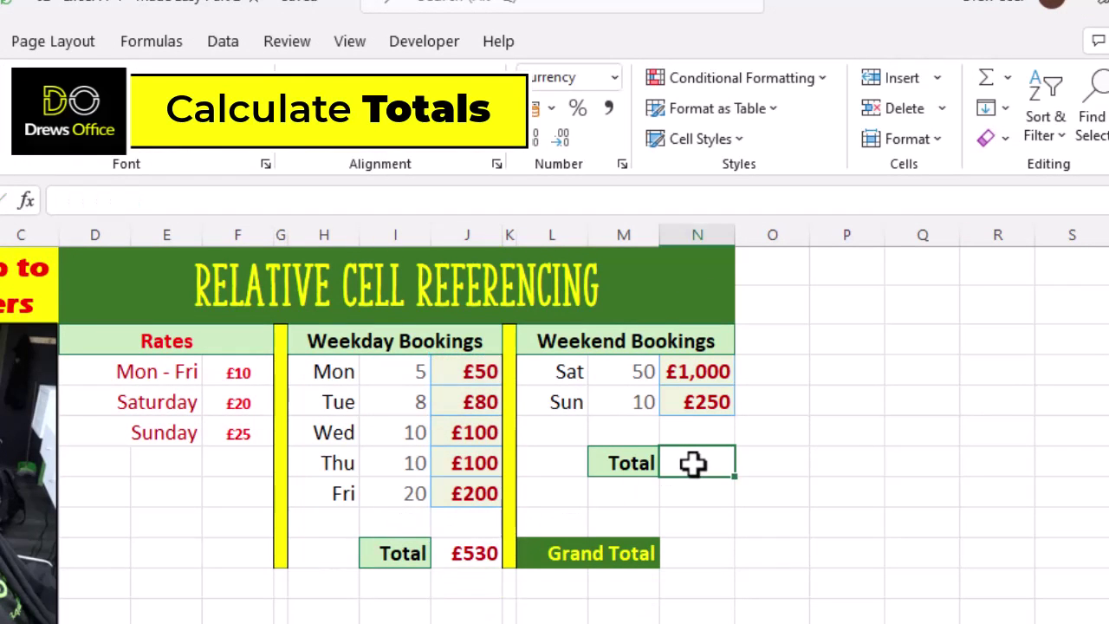
pyautogui.click(985, 78)
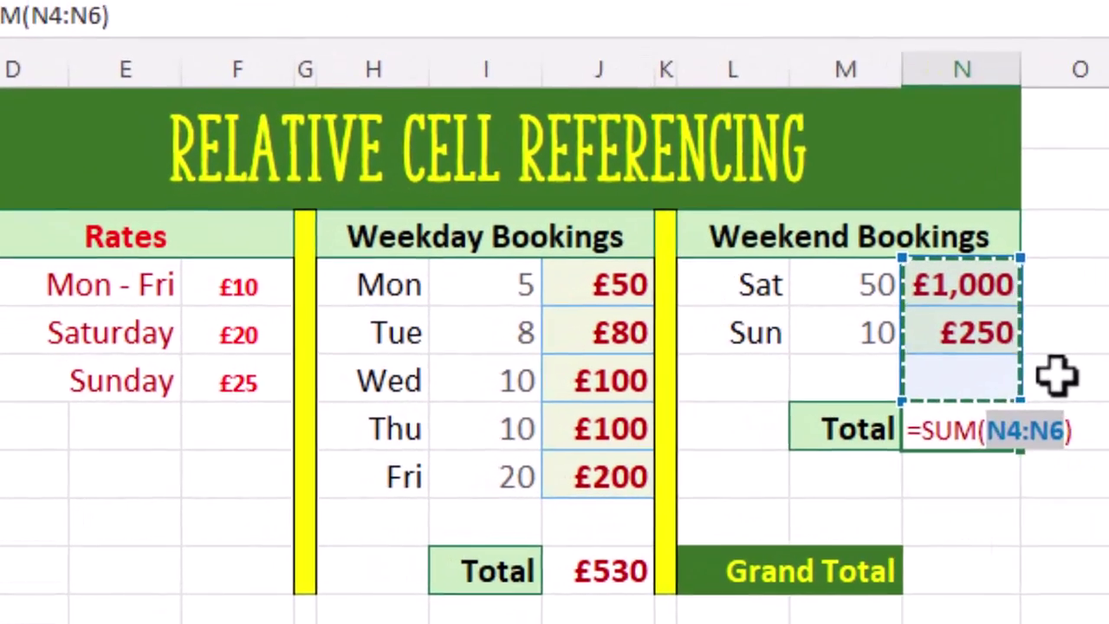
pyautogui.press('Return')
# Enter the formula =J10+N7 in N10 to calculate the grand total of weekday and weekend takings
pyautogui.click(941, 583)
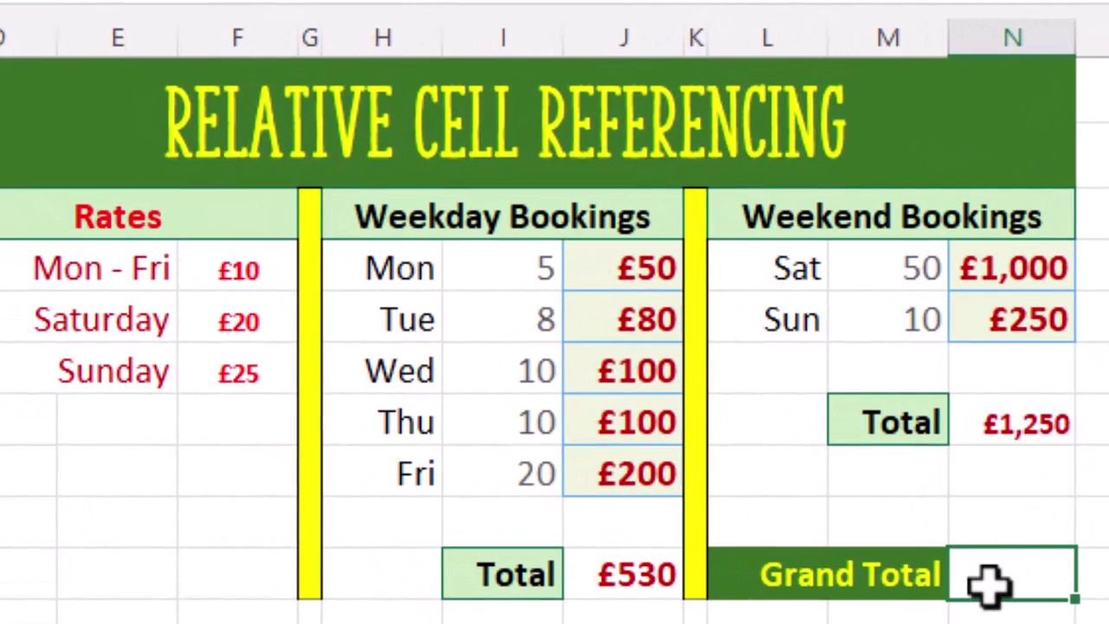
pyautogui.write('=')
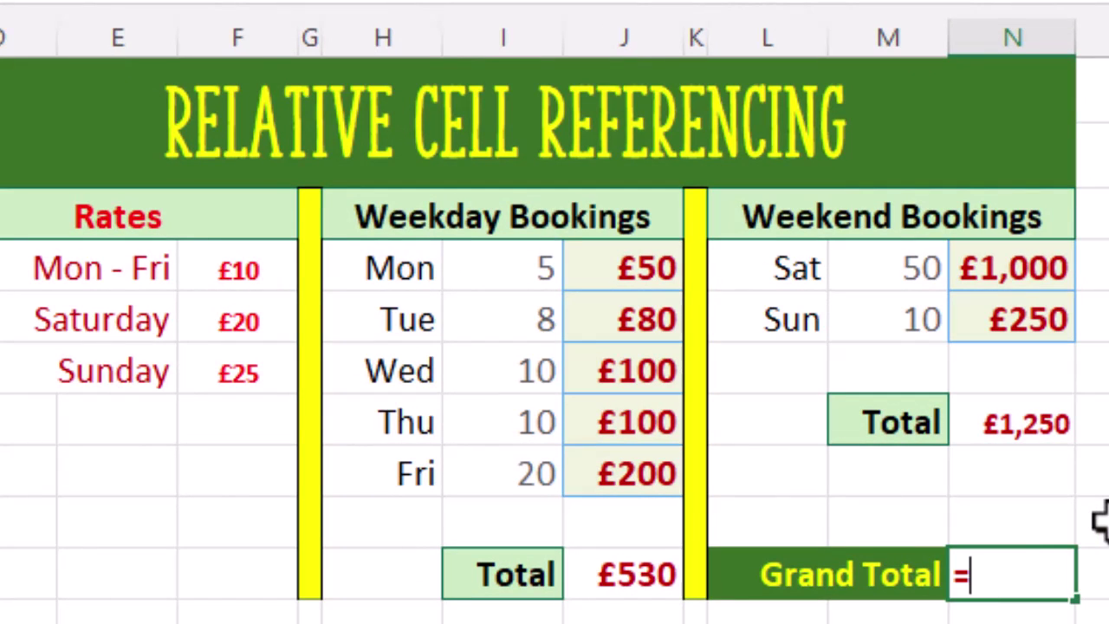
pyautogui.click(635, 577)
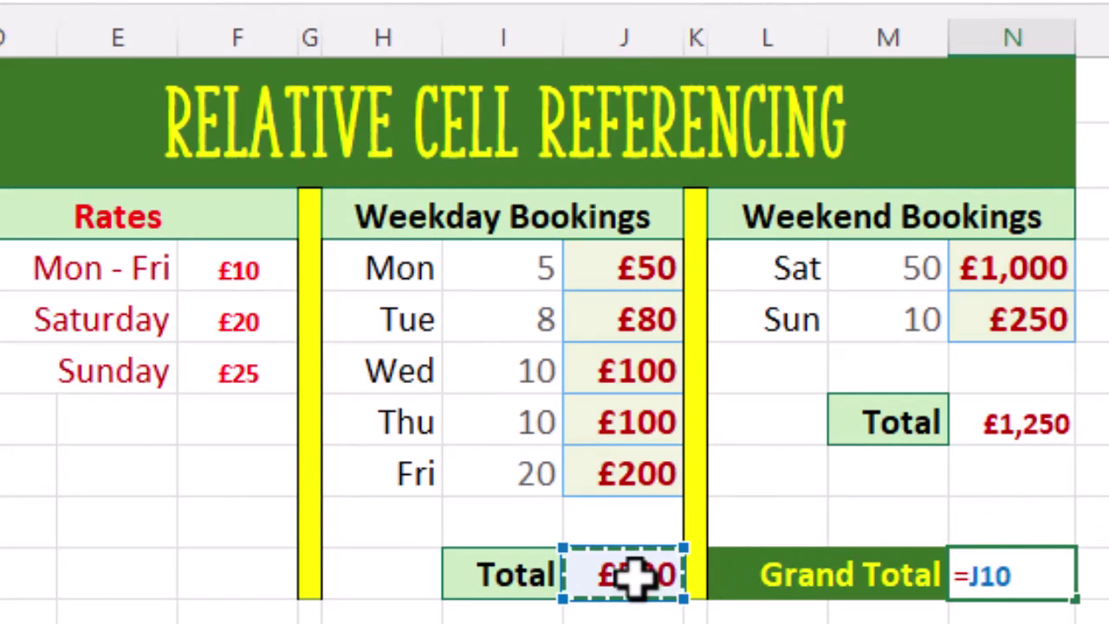
pyautogui.write('+')
pyautogui.click(1040, 422)
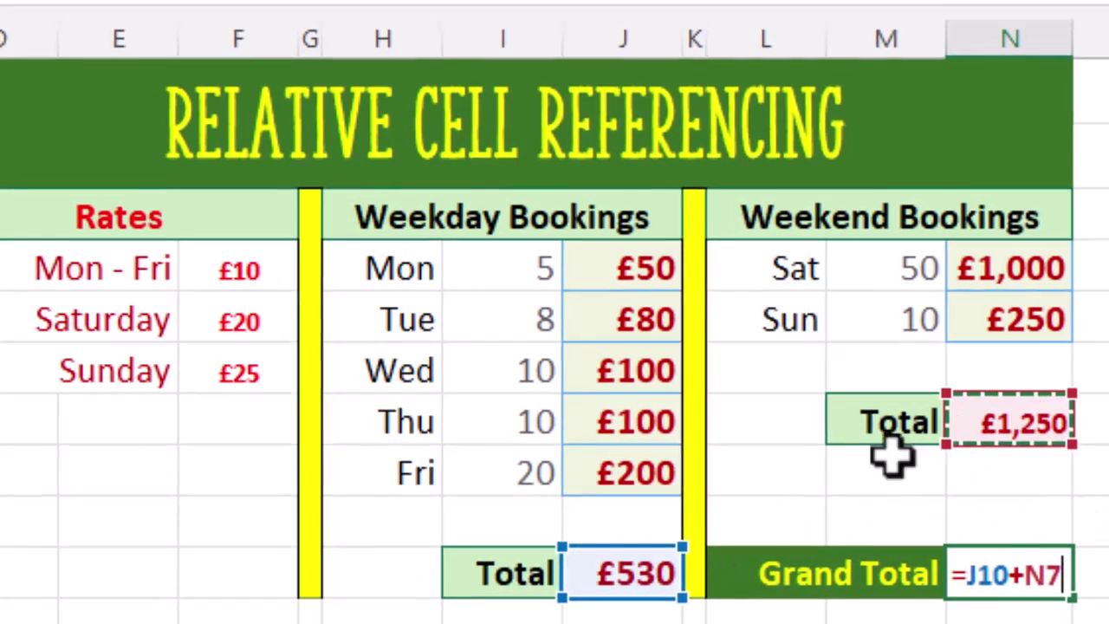
pyautogui.press('Return')
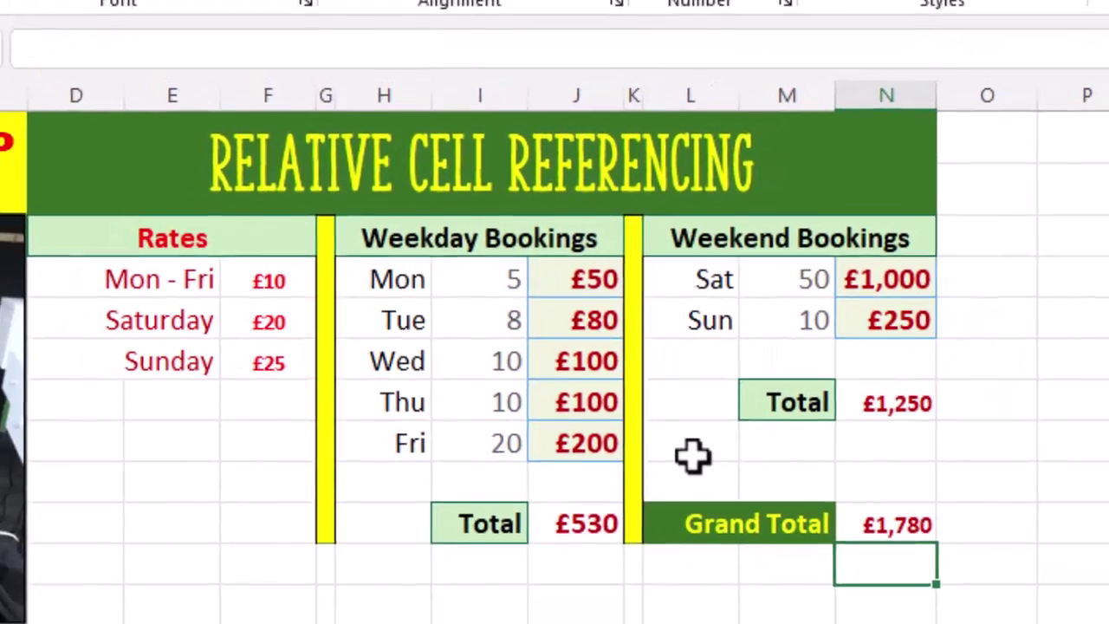
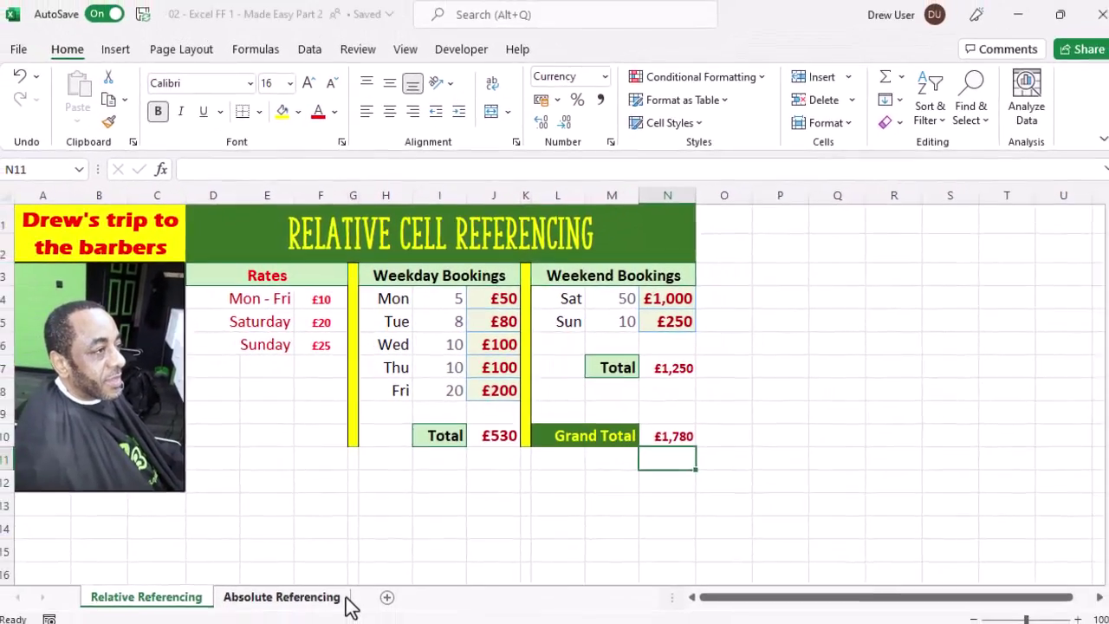
# On the Absolute Referencing sheet, enter =J4*$G$4 in K4 for this week's Monday takings
pyautogui.click(347, 598)
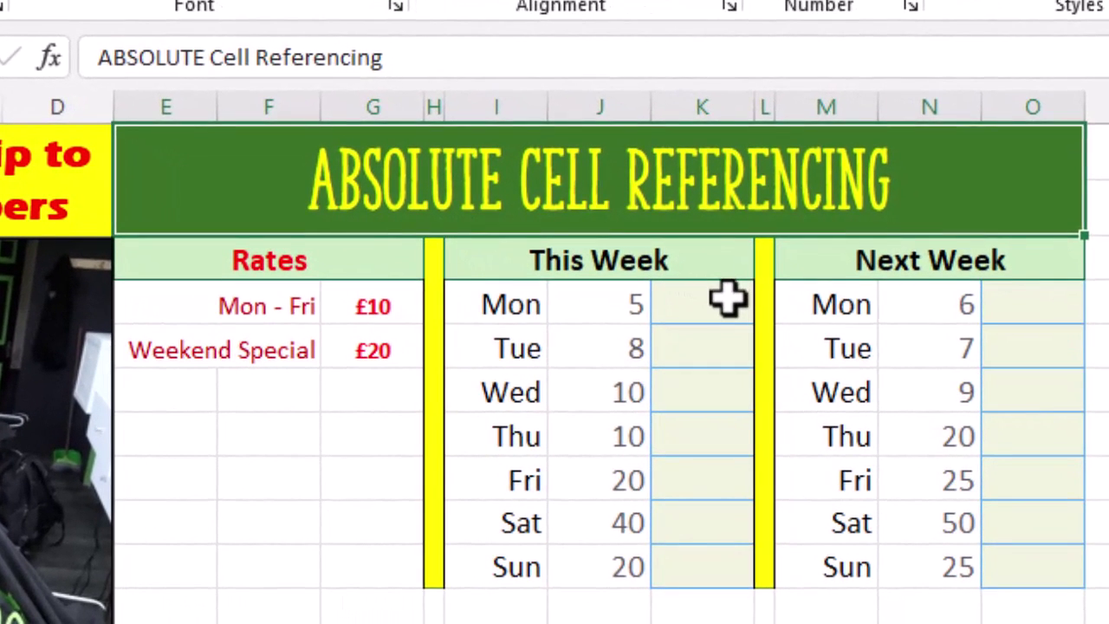
pyautogui.click(728, 301)
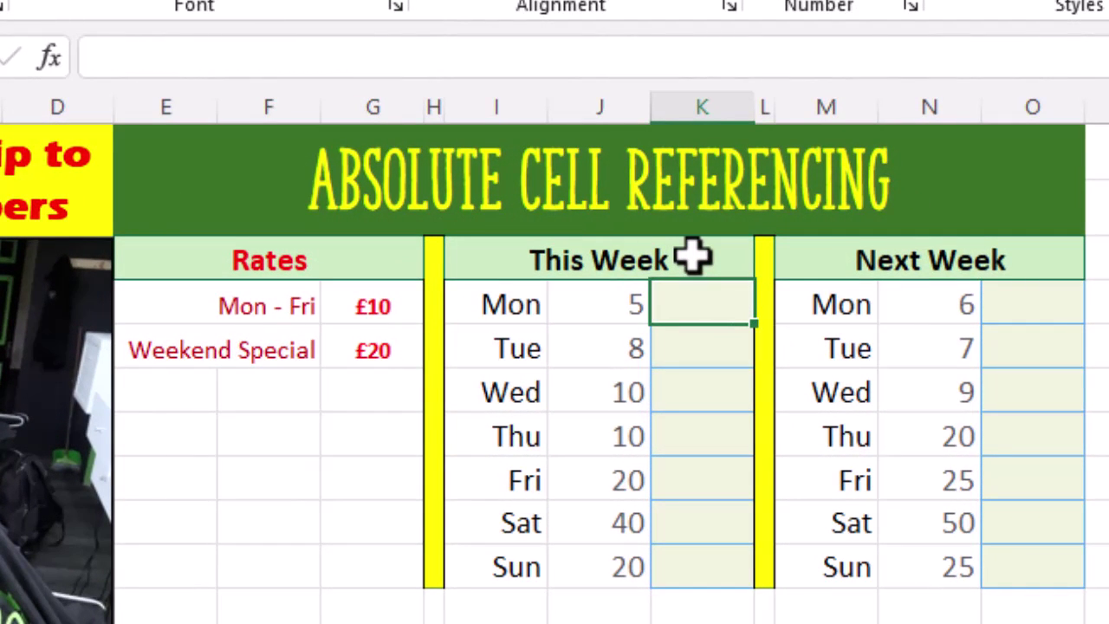
pyautogui.write('=')
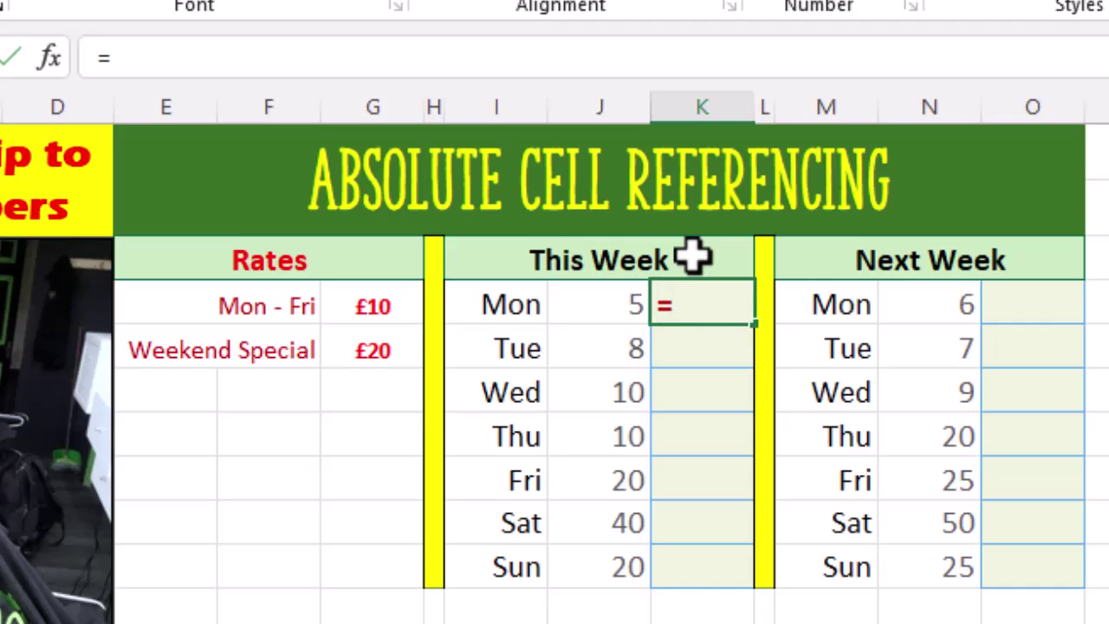
pyautogui.write('J4*G4')
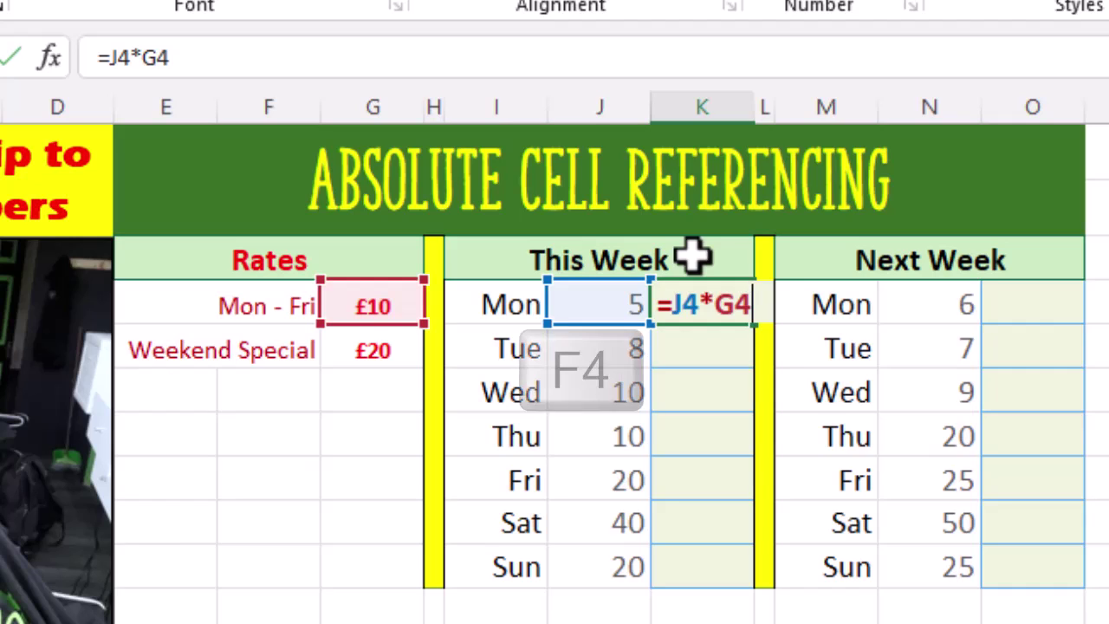
pyautogui.press('F4')
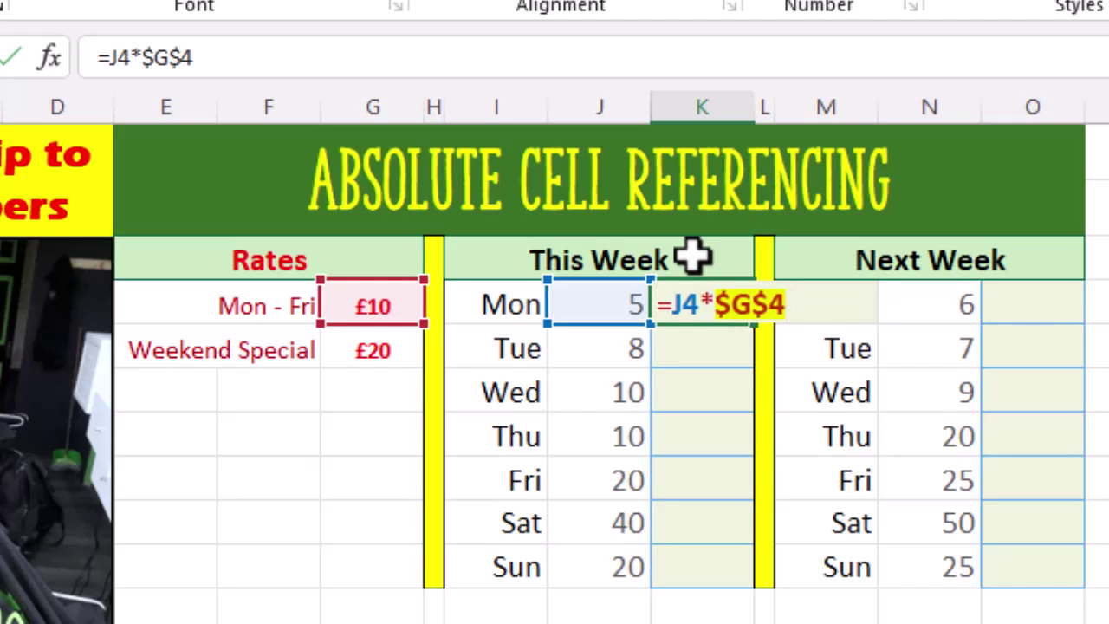
pyautogui.press('Return')
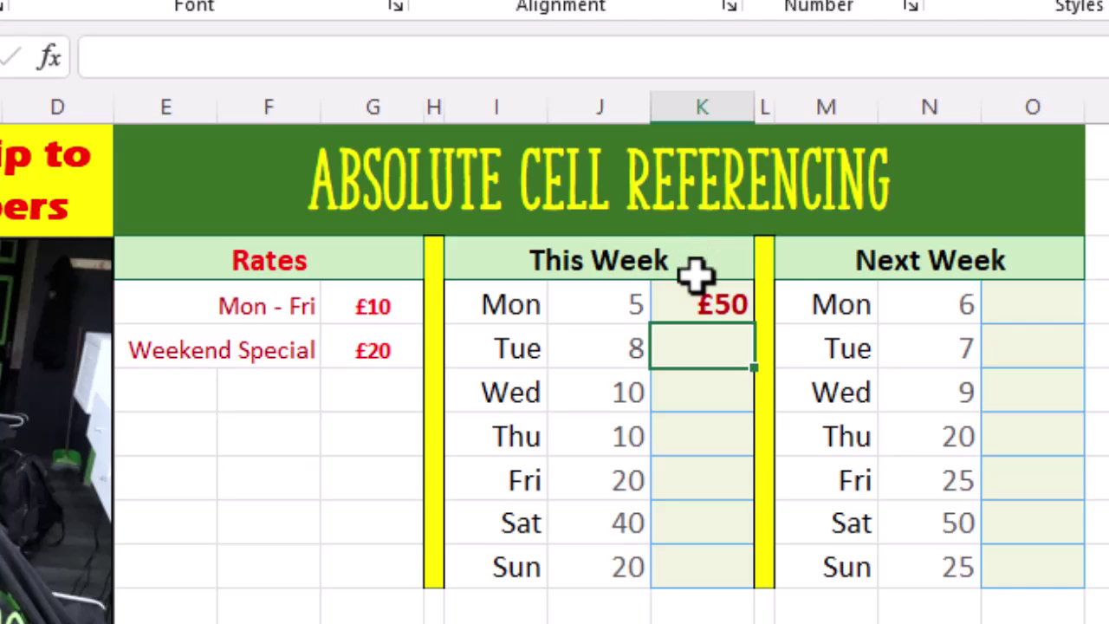
# Fill the Monday formula from K4 down to K8 for Tuesday to Friday and check each copied formula's references
pyautogui.click(696, 303)
pyautogui.moveTo(755, 323); pyautogui.dragTo(725, 503)
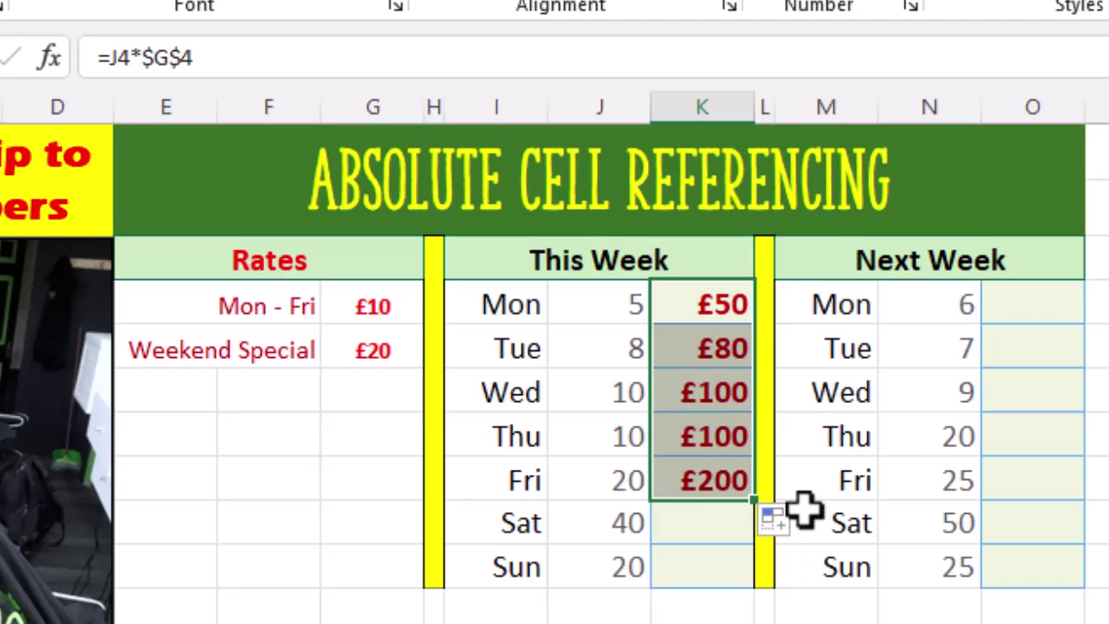
pyautogui.click(701, 349)
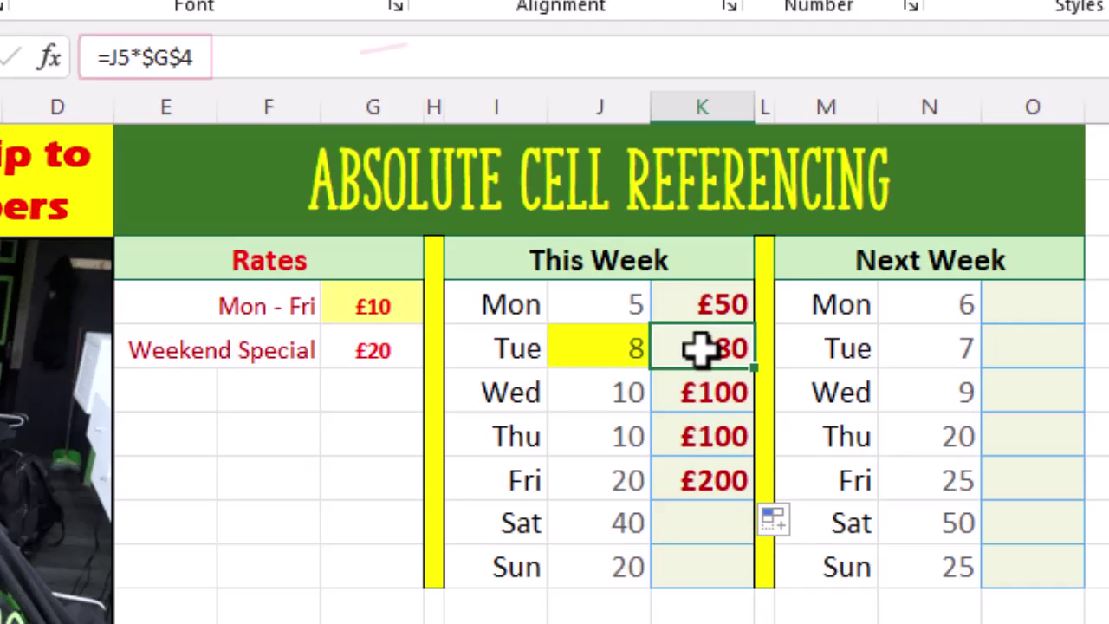
pyautogui.click(733, 397)
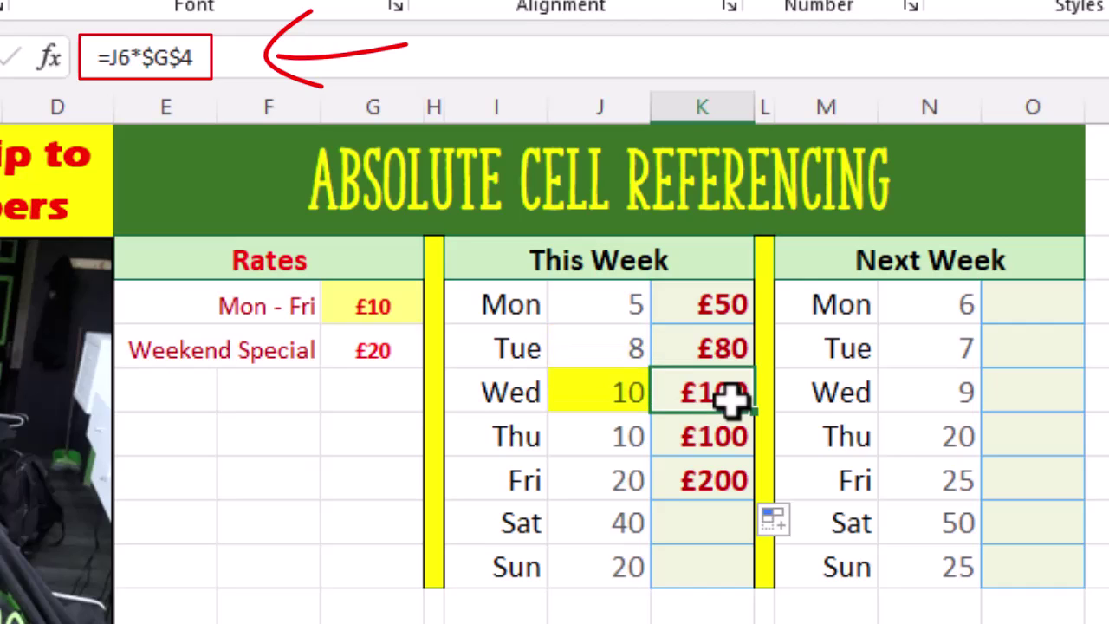
pyautogui.click(739, 443)
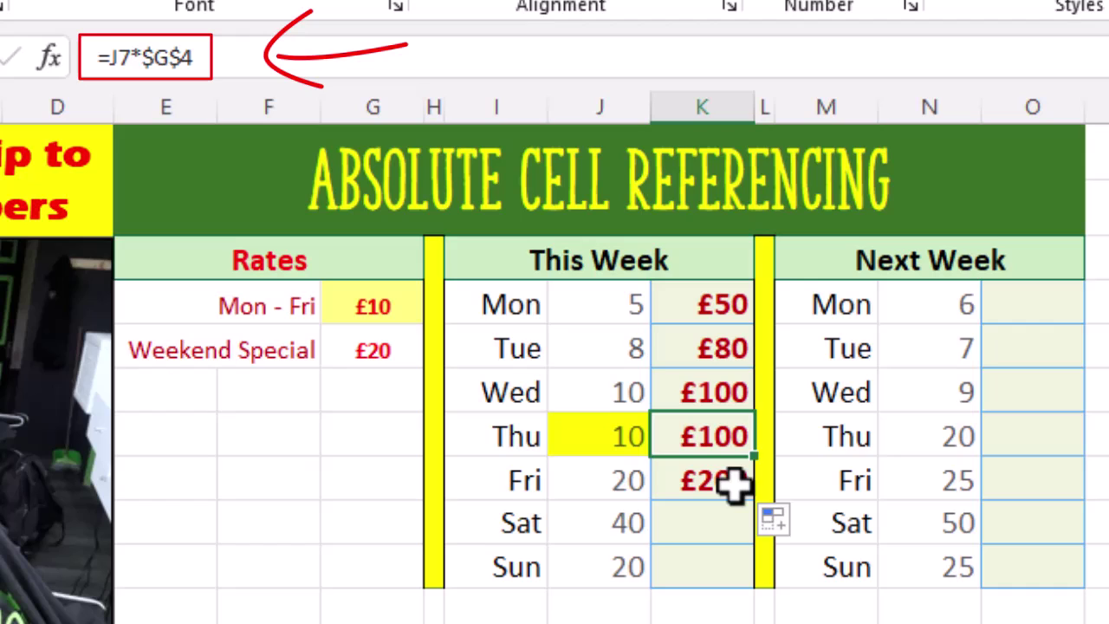
pyautogui.click(735, 485)
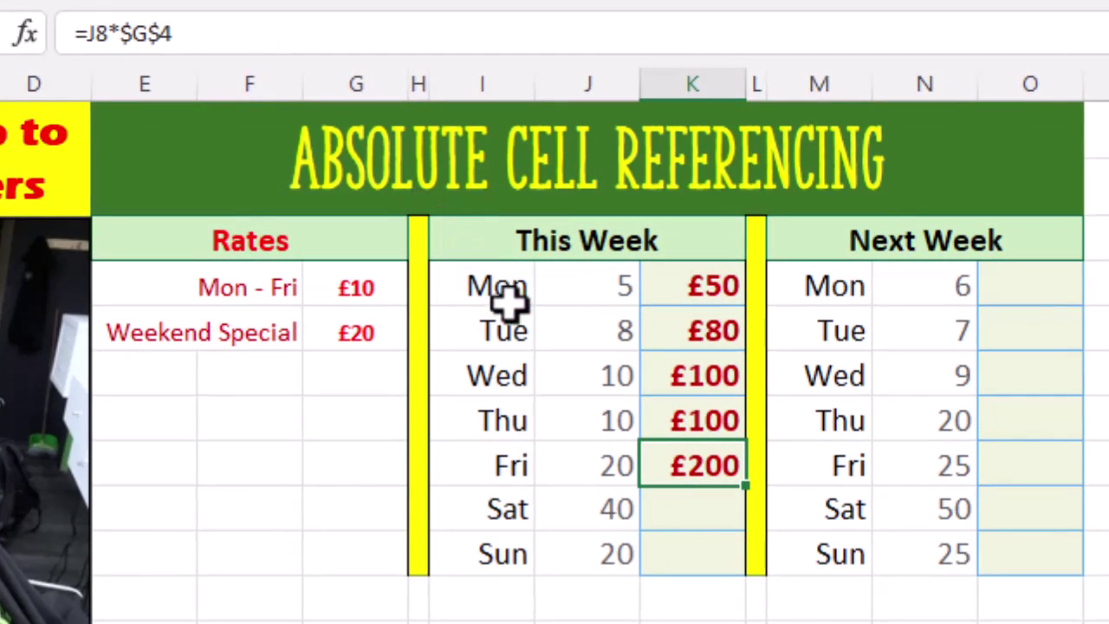
# Enter =J9*$G$5 in K9 for this week's Saturday takings, with an absolute reference to the weekend rate
pyautogui.click(715, 520)
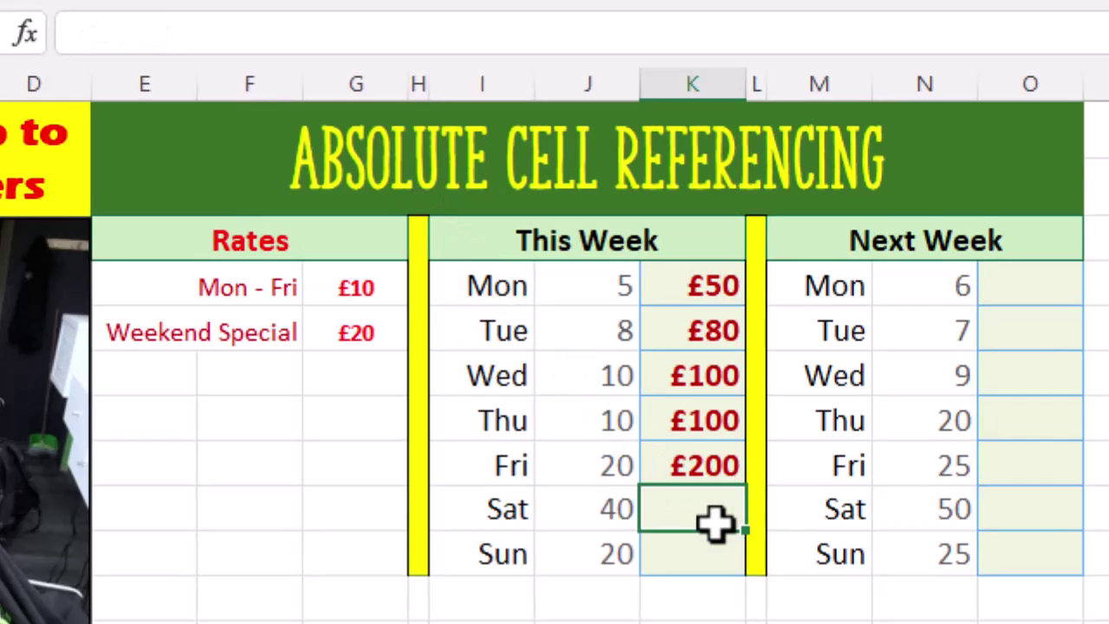
pyautogui.write('=')
pyautogui.click(573, 490)
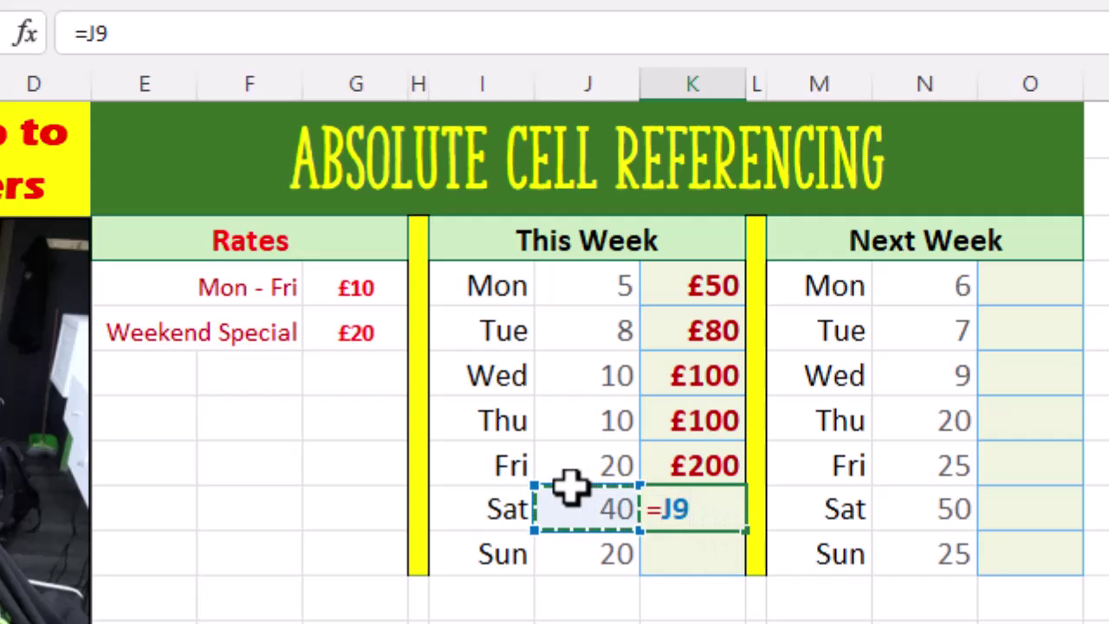
pyautogui.write('*')
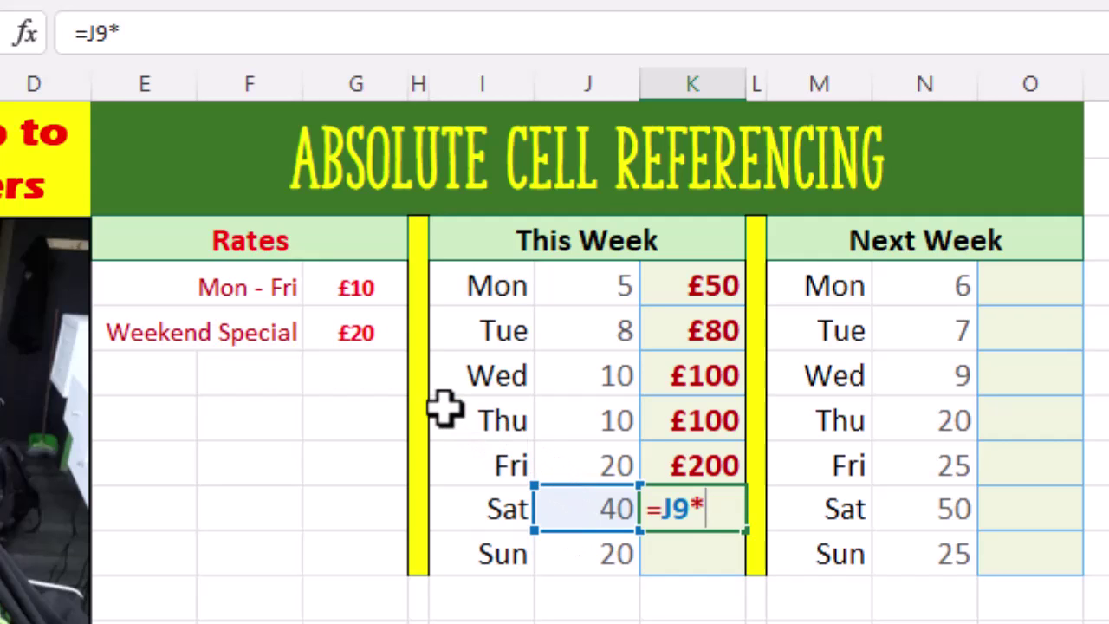
pyautogui.click(322, 329)
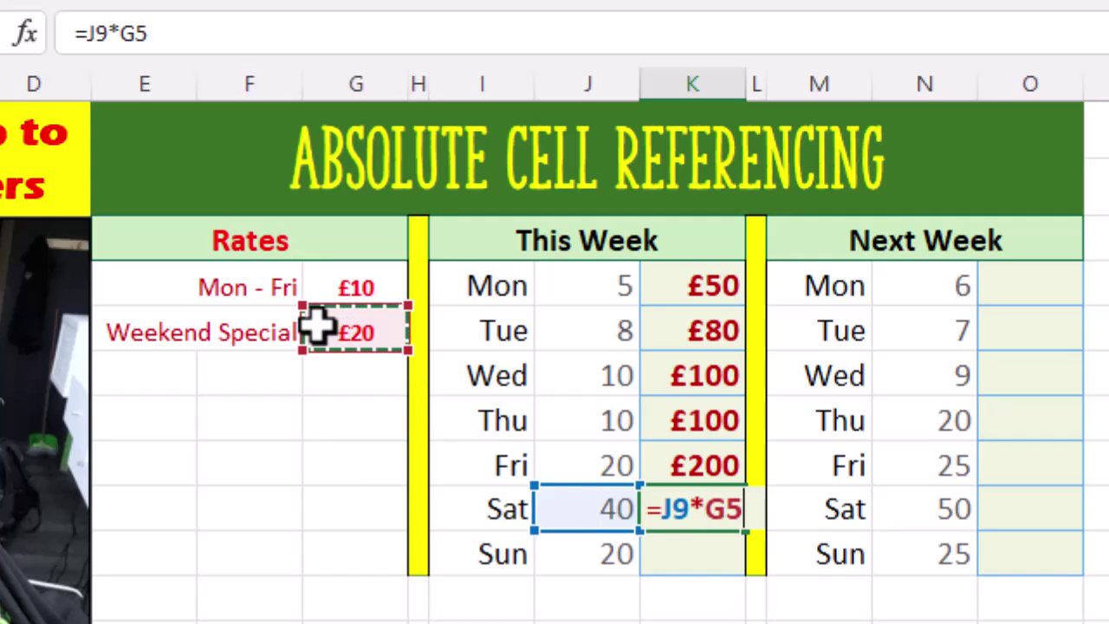
pyautogui.press('F4')
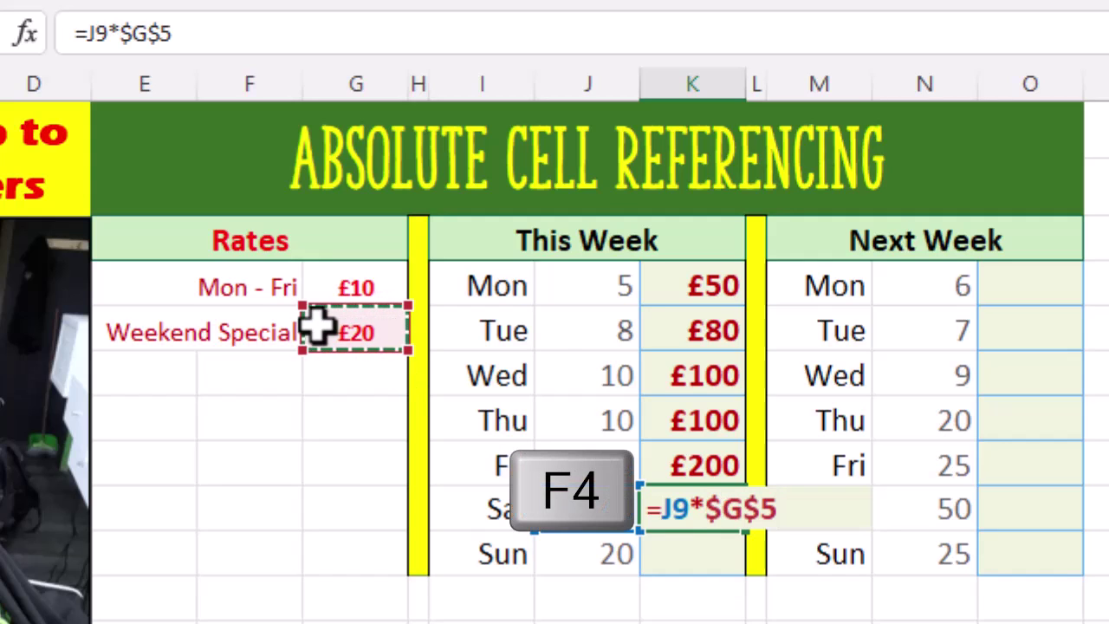
pyautogui.press('Return')
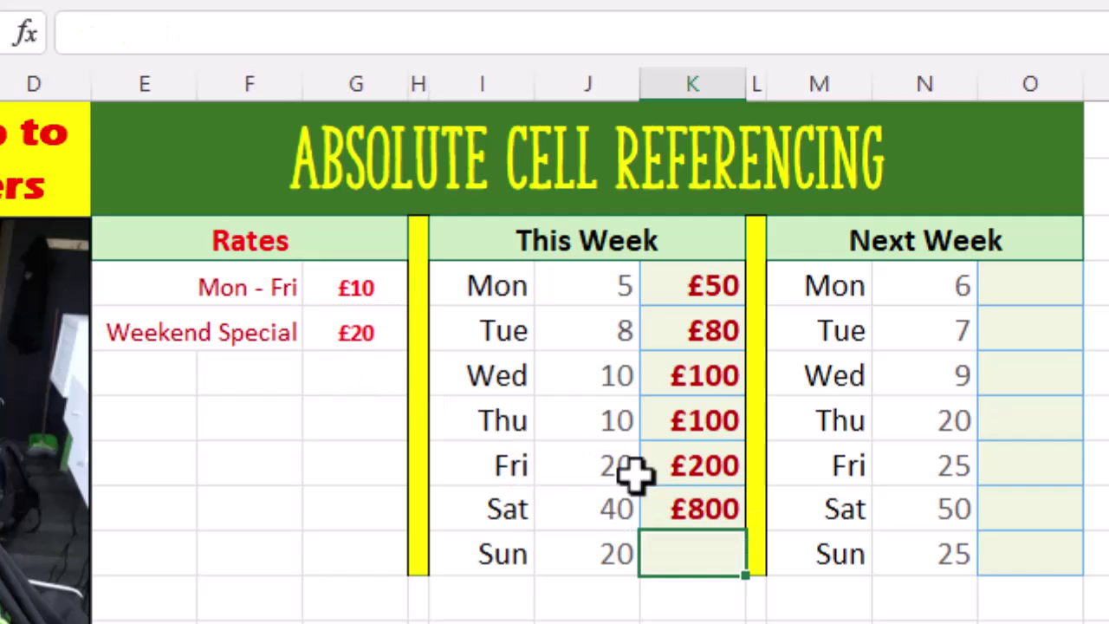
# Fill the Saturday formula from K9 down to K10 for this week's Sunday takings
pyautogui.click(714, 499)
pyautogui.moveTo(744, 529); pyautogui.dragTo(748, 560)
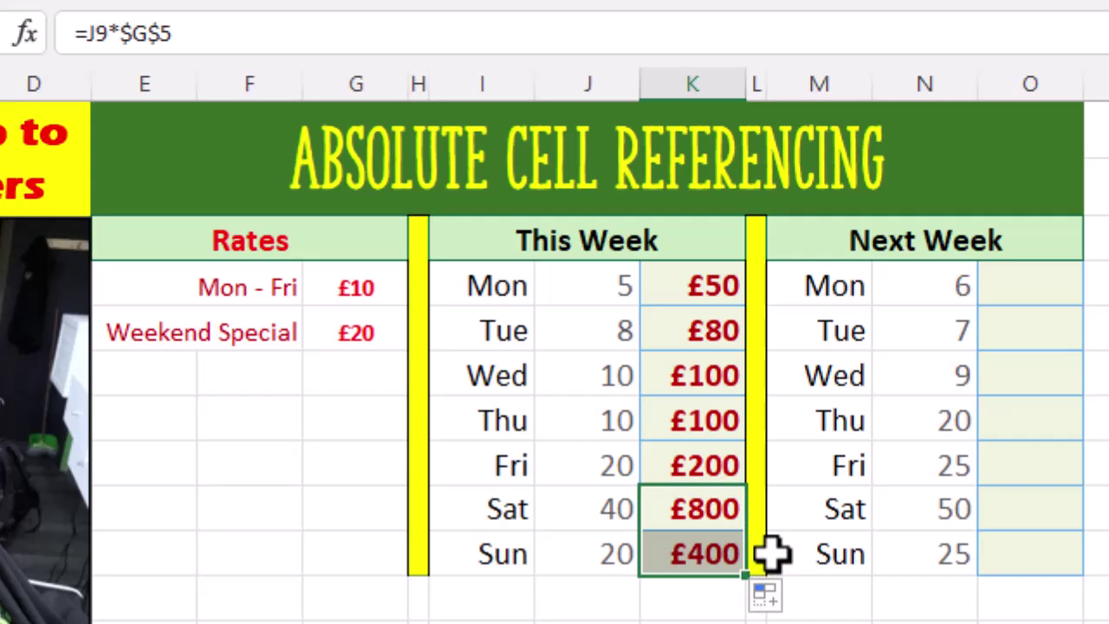
pyautogui.click(418, 201)
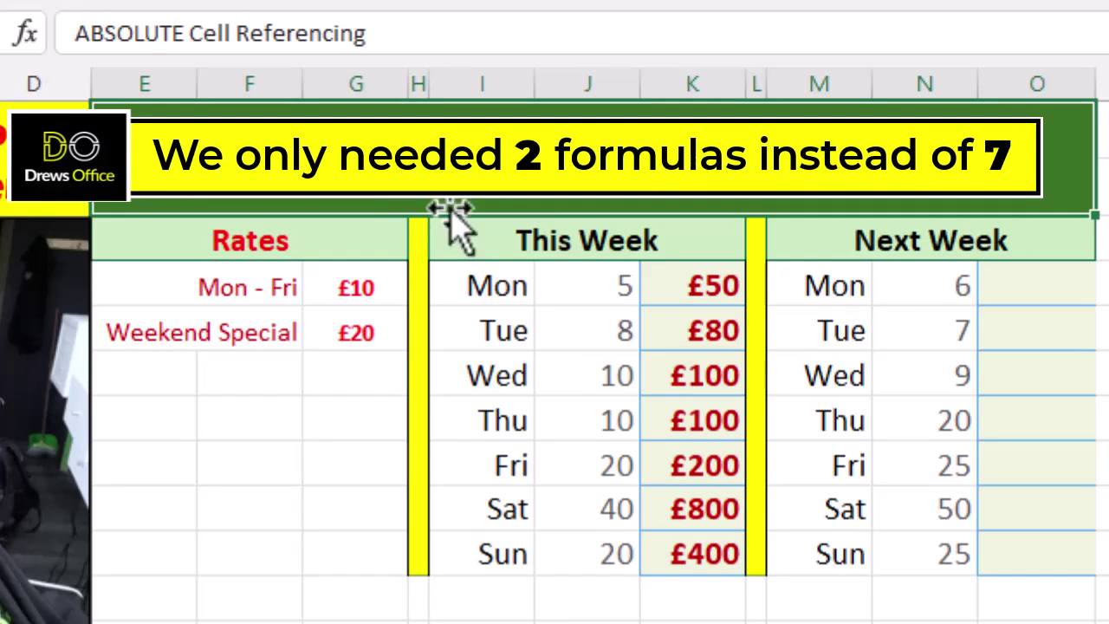
# Copy this week's Monday formula from K4 and paste it into O4 for next week's Monday takings
pyautogui.click(666, 275)
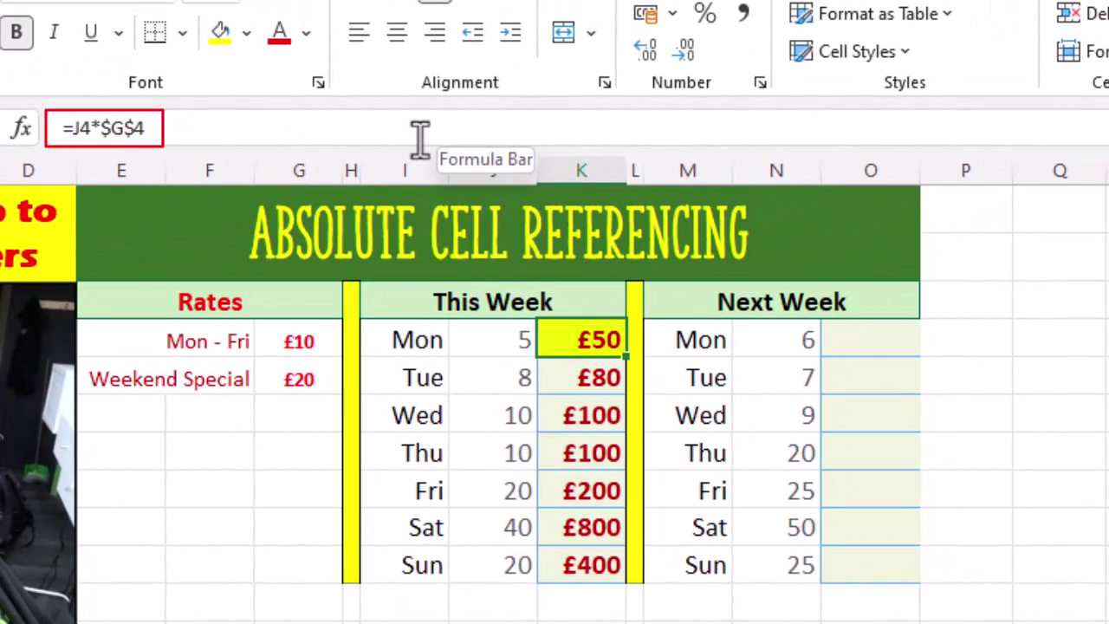
pyautogui.rightClick(556, 345)
pyautogui.click(624, 127)
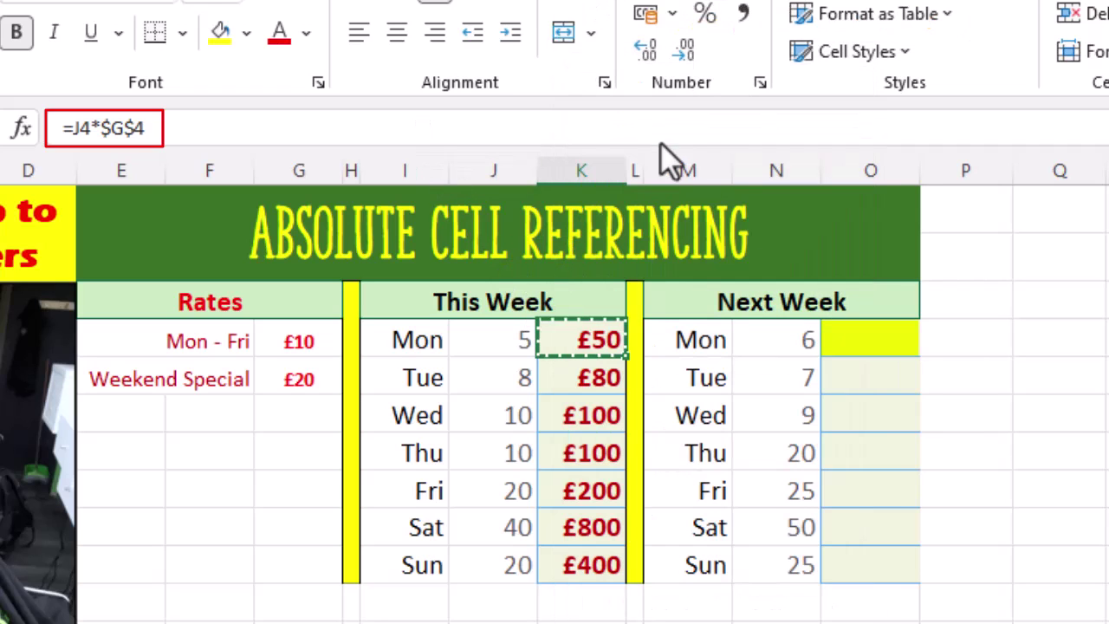
pyautogui.rightClick(864, 340)
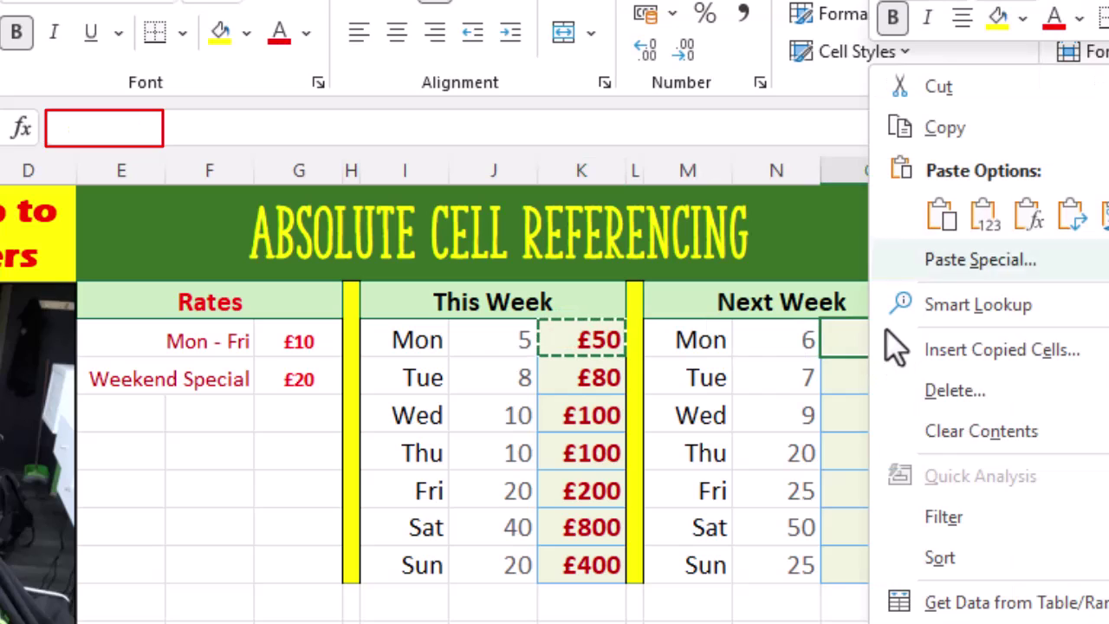
pyautogui.click(936, 219)
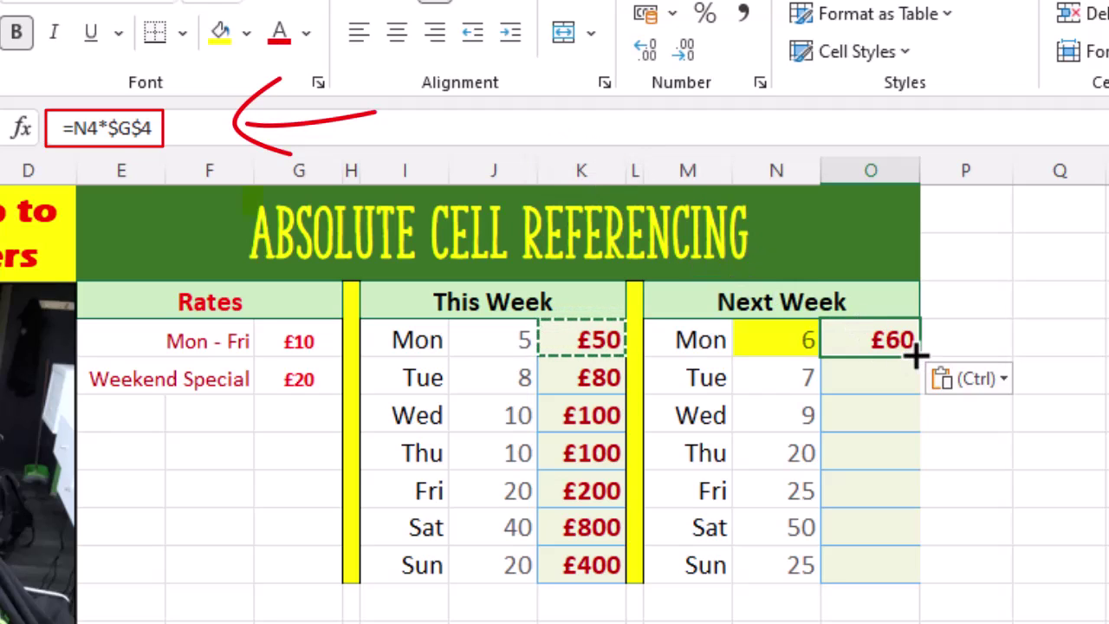
# Fill next week's Monday formula from O4 down to O8 for Tuesday to Friday
pyautogui.moveTo(915, 354); pyautogui.dragTo(922, 501)
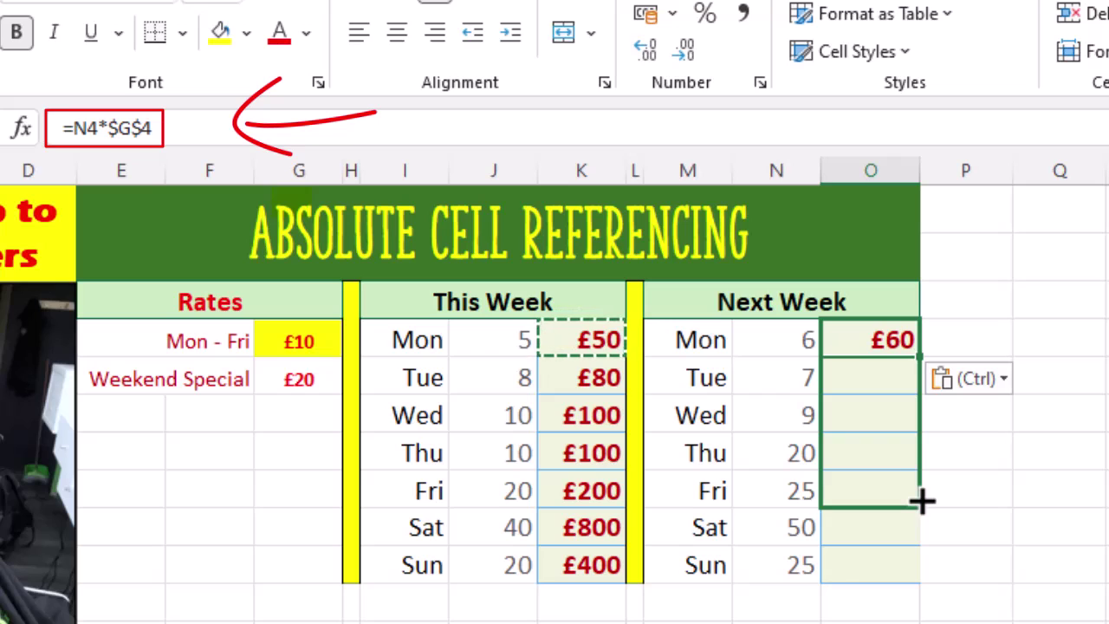
pyautogui.moveTo(922, 501); pyautogui.dragTo(921, 502)
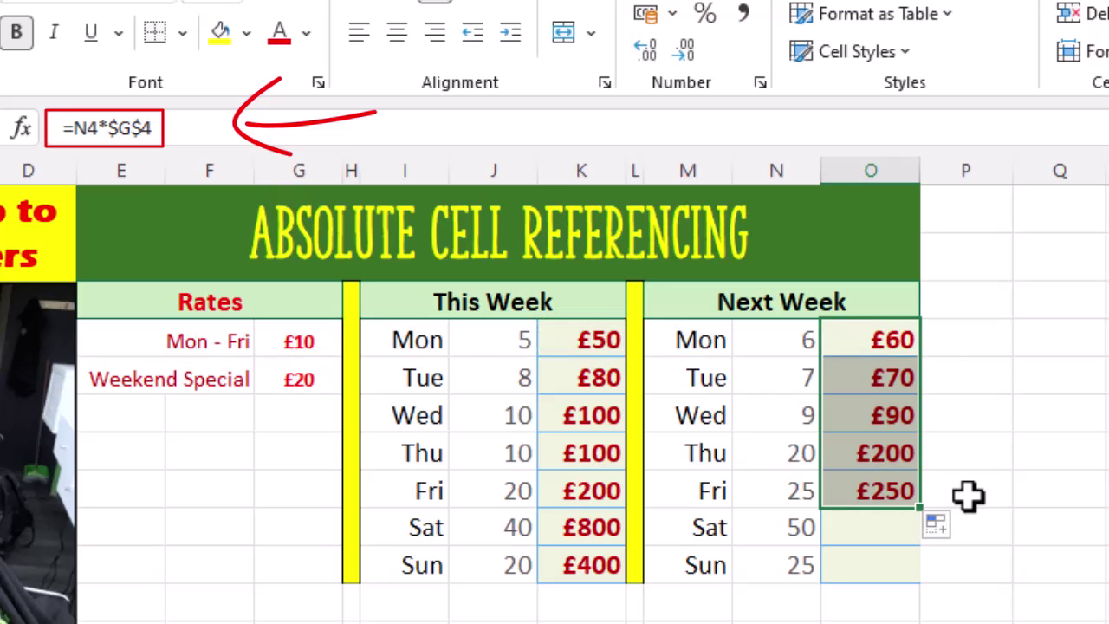
pyautogui.click(966, 494)
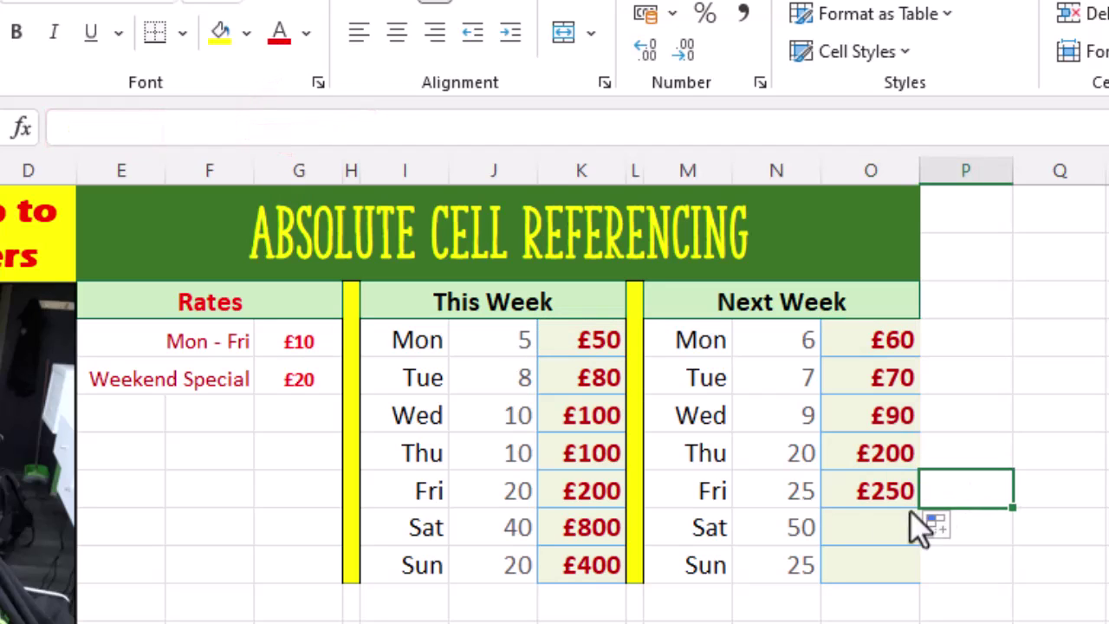
# Copy this week's Sunday formula from K10 into O10 and fill it up to O9 for next week's Saturday takings
pyautogui.rightClick(607, 574)
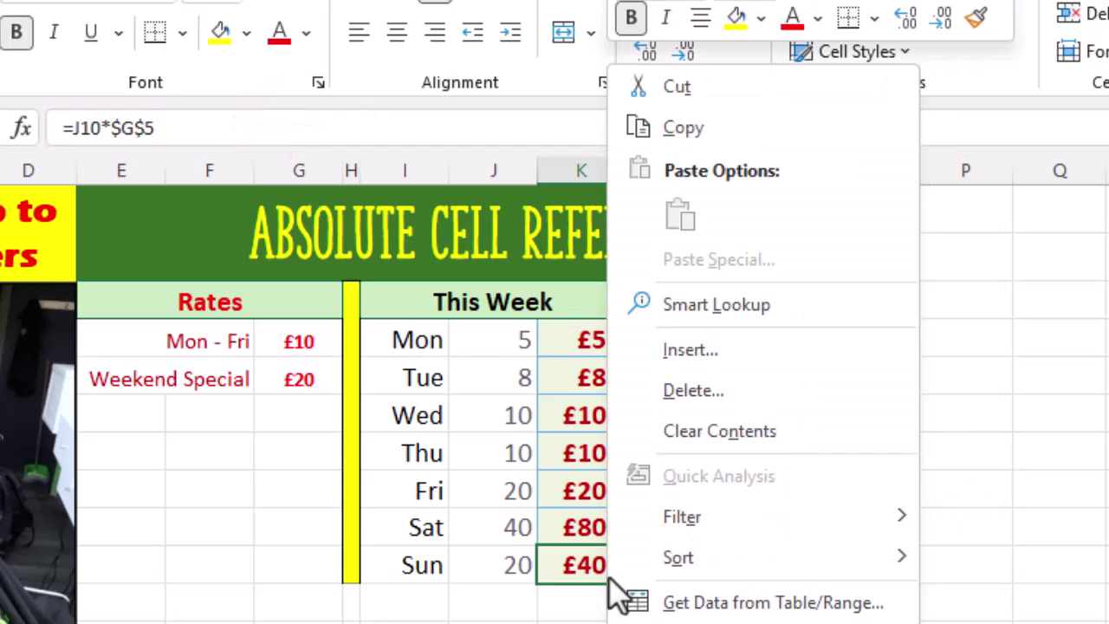
pyautogui.click(702, 138)
pyautogui.rightClick(850, 569)
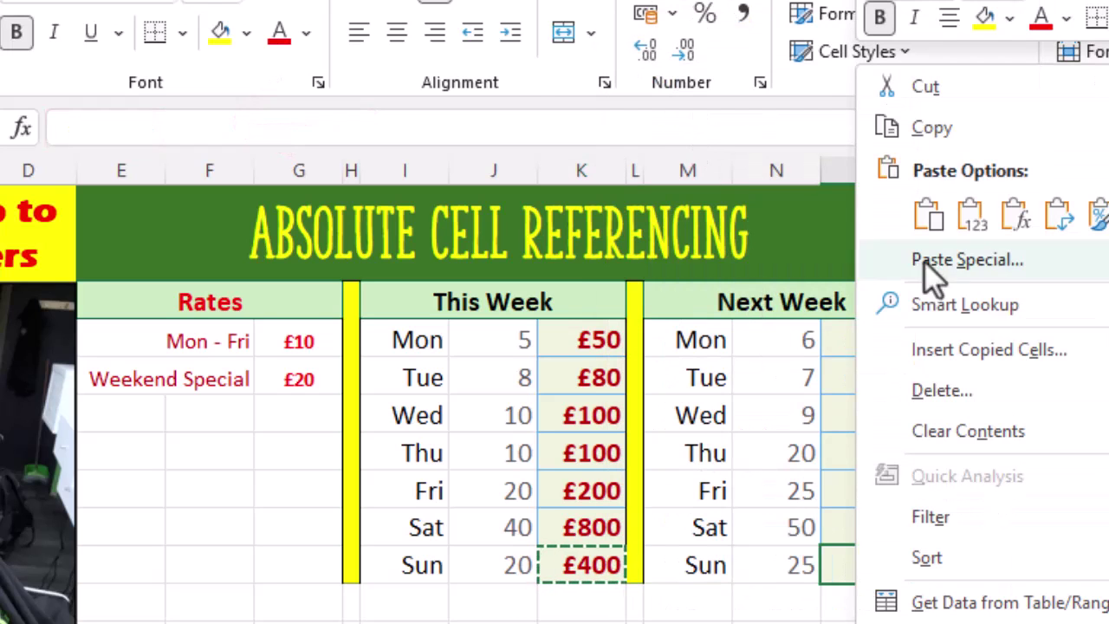
pyautogui.click(930, 217)
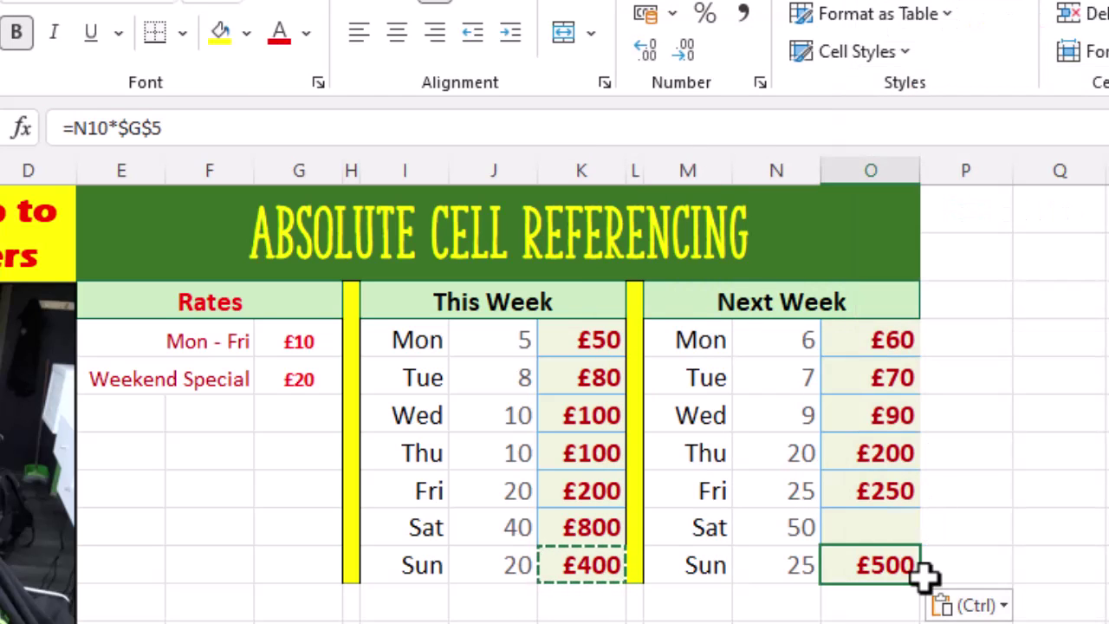
pyautogui.moveTo(927, 580); pyautogui.dragTo(936, 535)
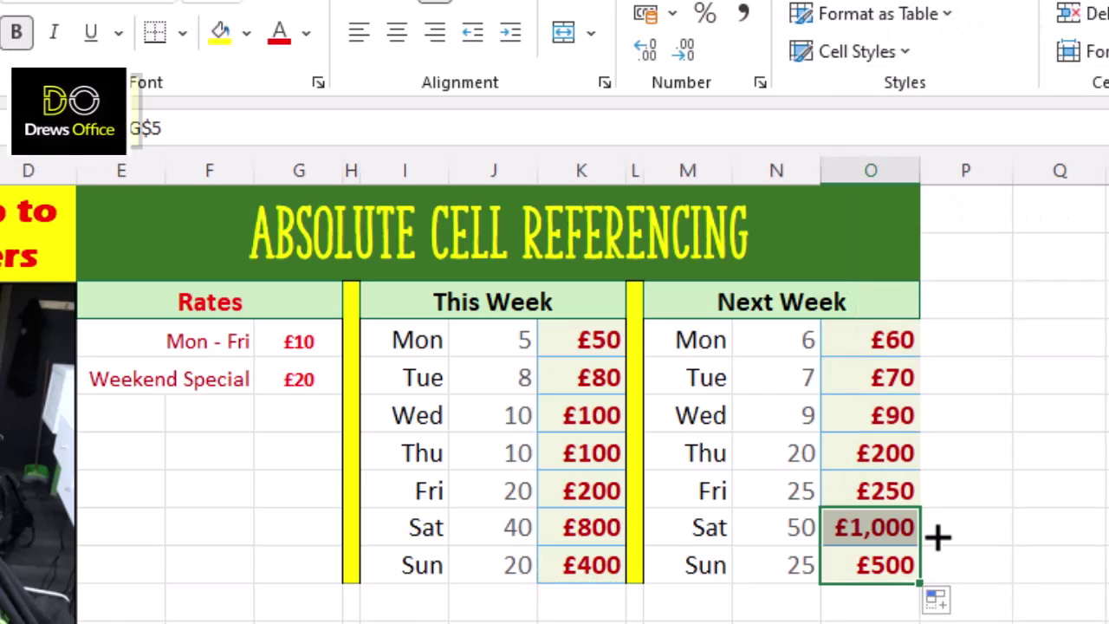
pyautogui.click(953, 527)
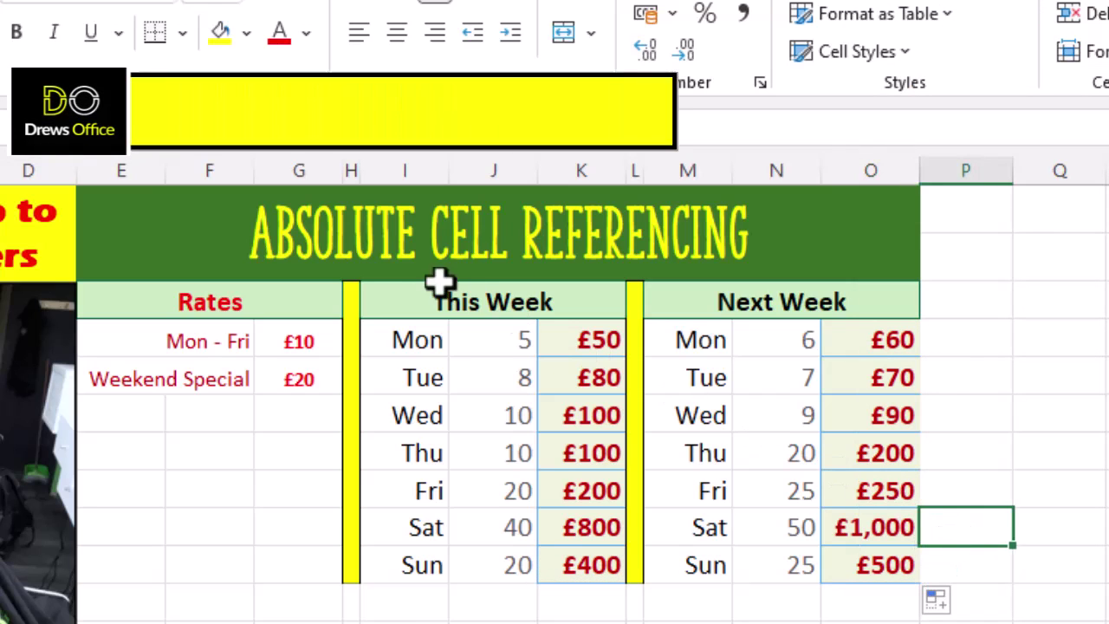
pyautogui.click(355, 242)
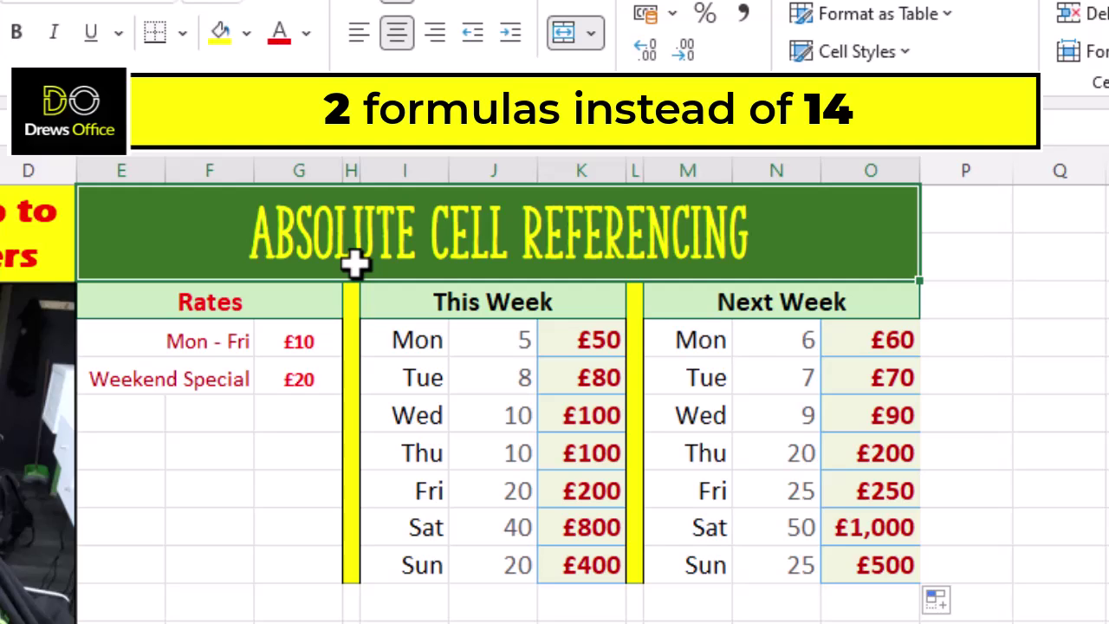
# Change the rates to £15 for Mon - Fri in G4 and £25 for Weekend Special in G5
pyautogui.click(310, 338)
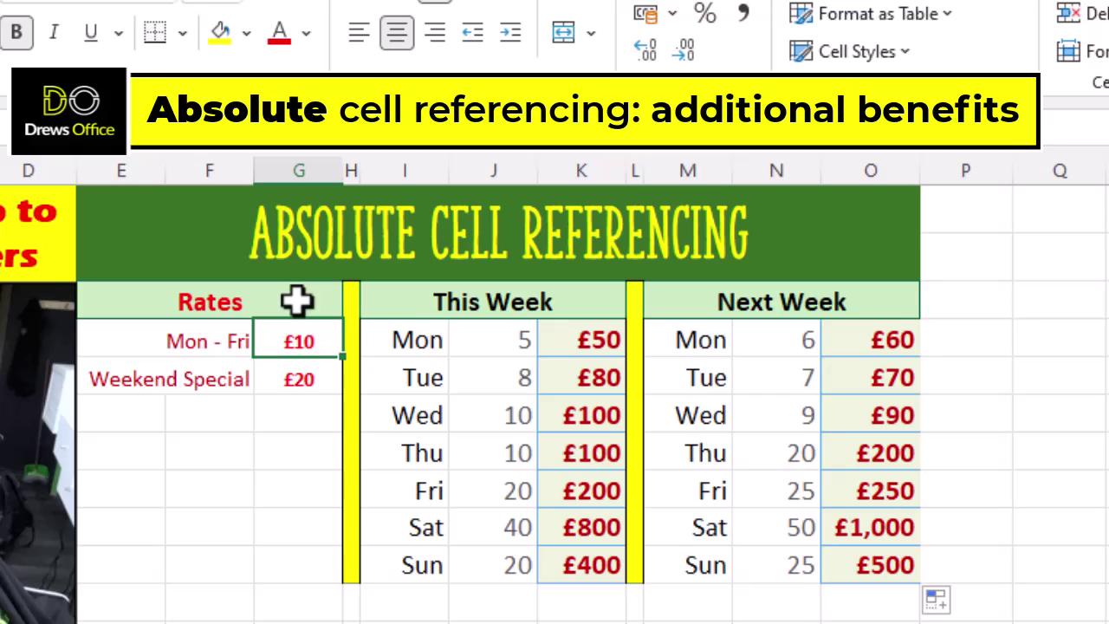
pyautogui.write('15')
pyautogui.press('Return')
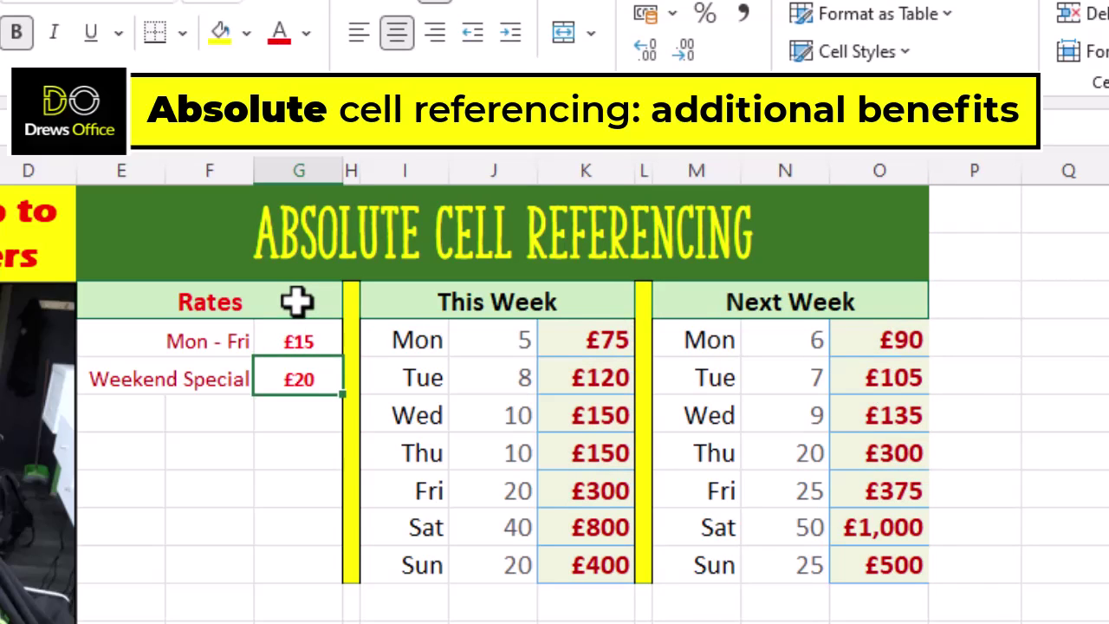
pyautogui.press('F2')
pyautogui.press('BackSpace')
pyautogui.write('5')
pyautogui.press('Return')
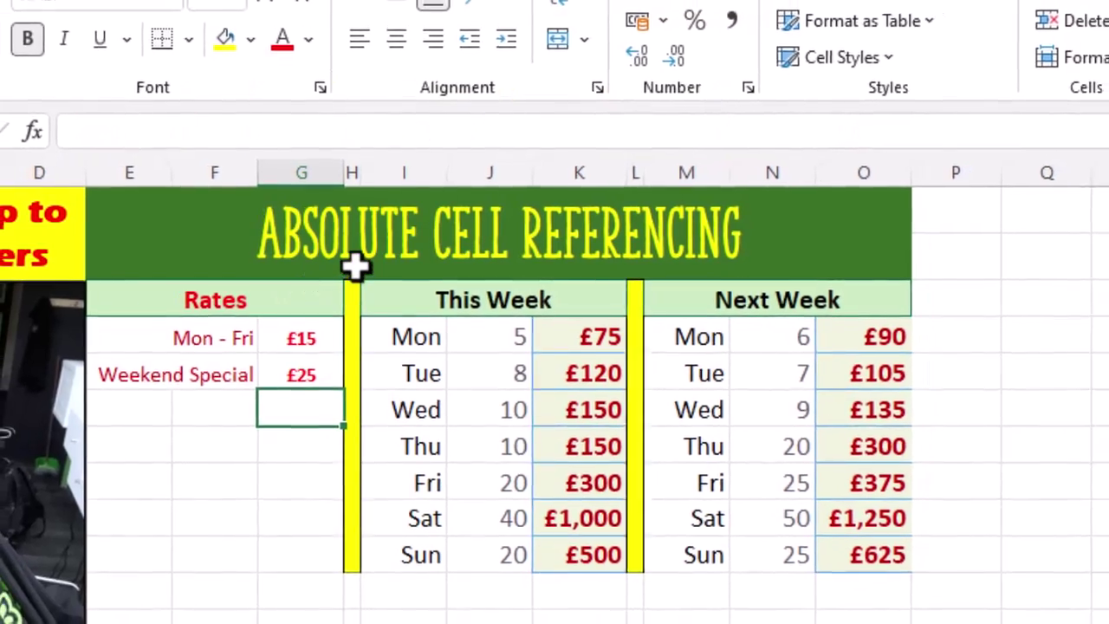
pyautogui.click(355, 267)
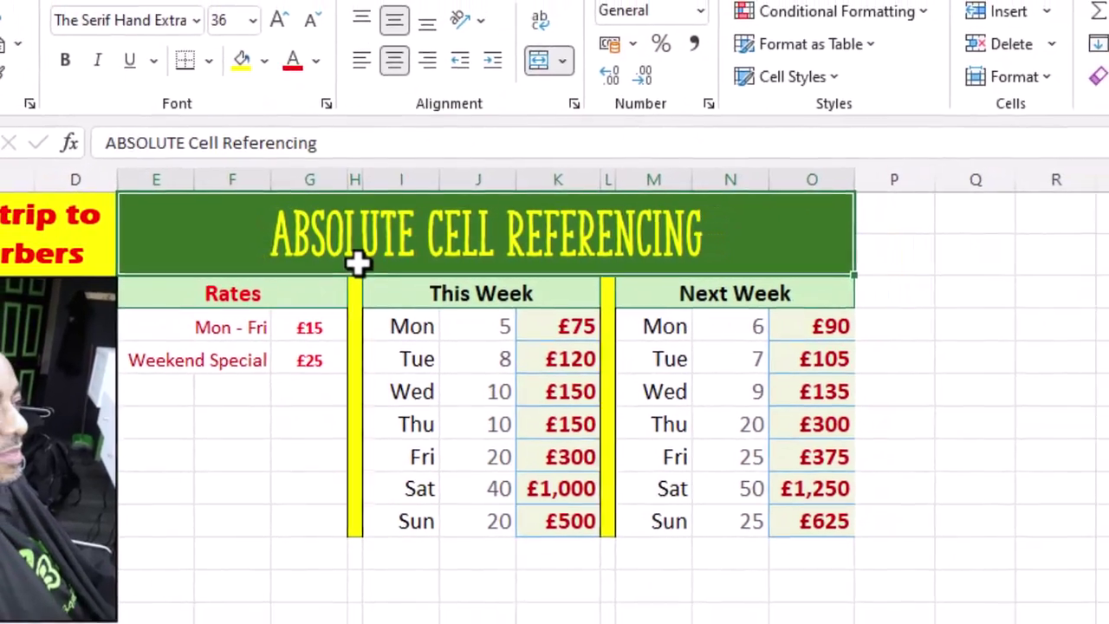